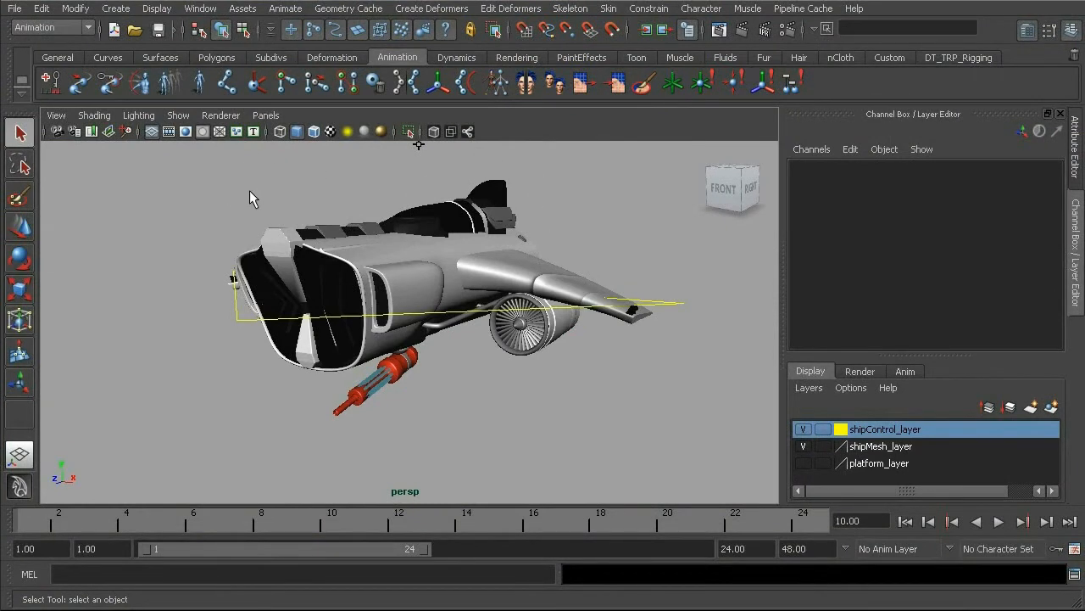
{"action": "middle_click_drag", "start_coordinate": [250, 193], "coordinate": [226, 194], "text": "alt"}
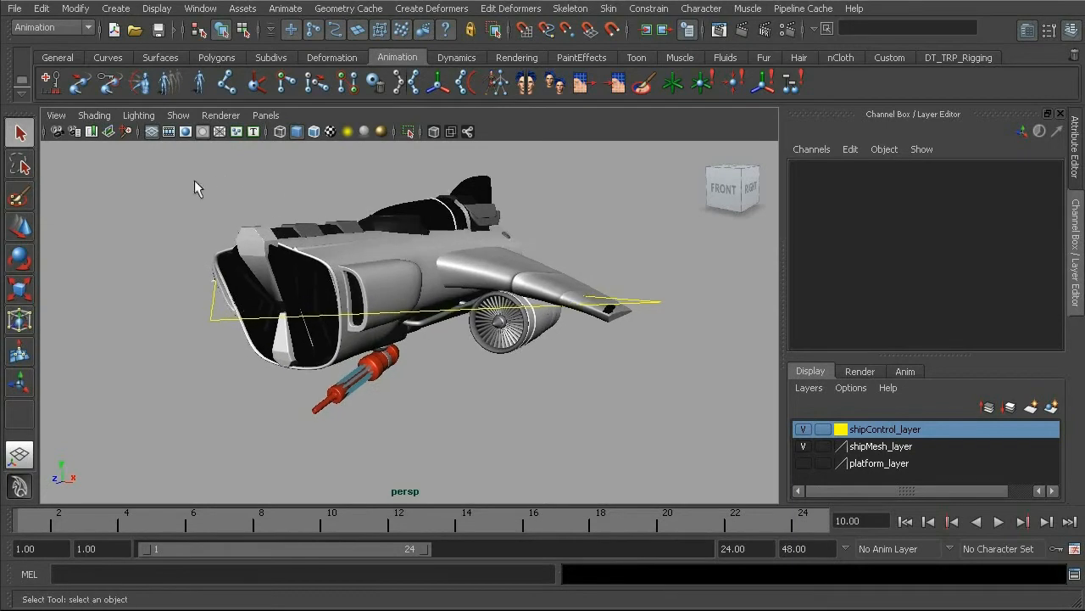
{"action": "mouse_move", "coordinate": [190, 180]}
{"action": "left_mouse_down", "text": "alt"}
{"action": "mouse_move", "coordinate": [181, 192]}
{"action": "mouse_move", "coordinate": [192, 189]}
{"action": "left_mouse_up", "text": "alt"}
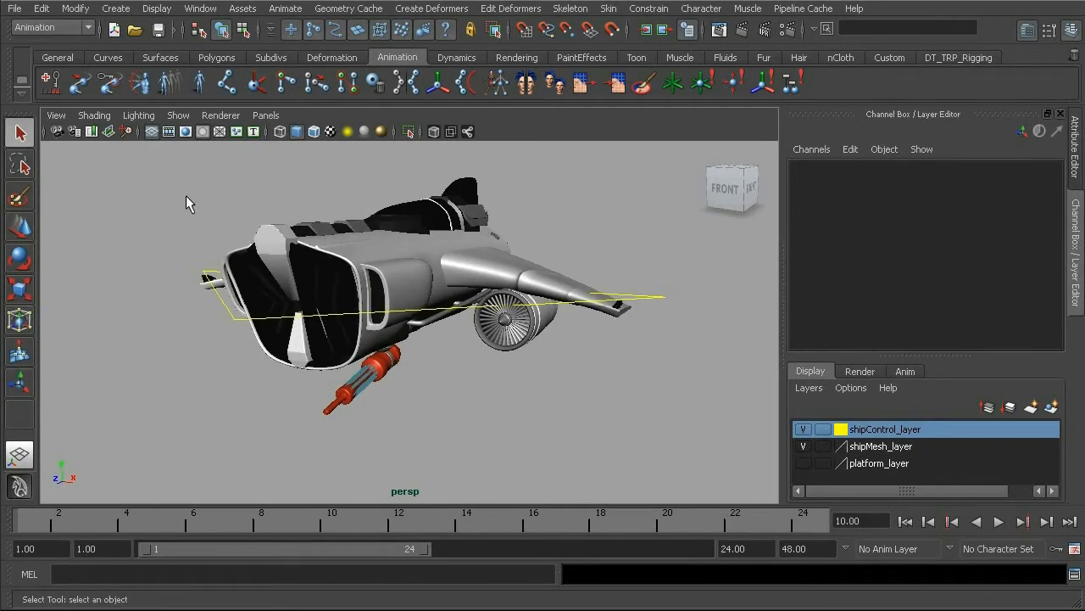
{"action": "left_click_drag", "start_coordinate": [163, 215], "coordinate": [174, 234], "text": "alt"}
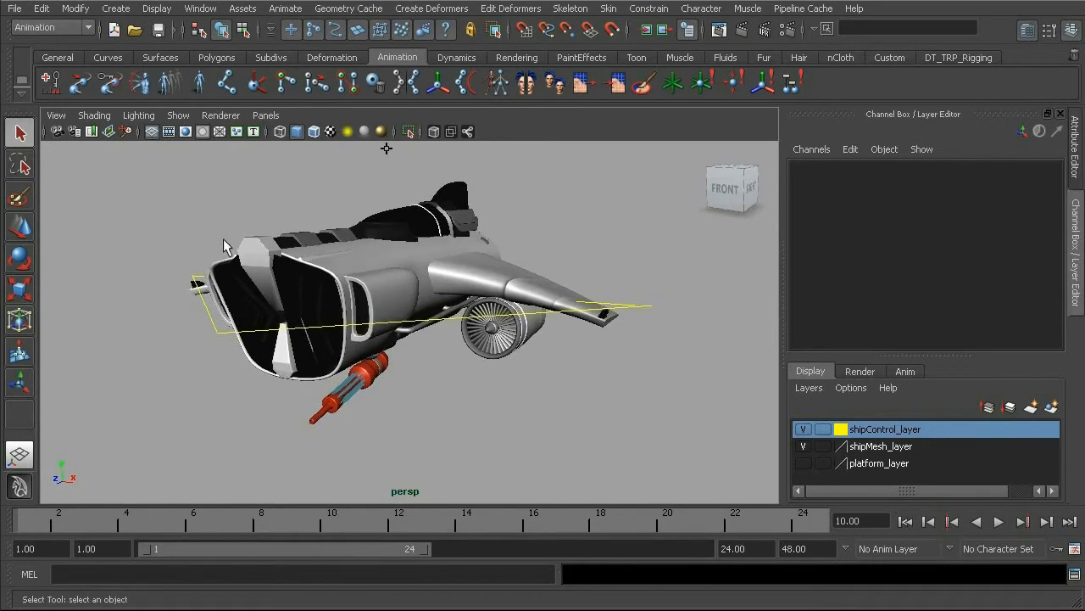
{"action": "left_click_drag", "start_coordinate": [467, 342], "coordinate": [485, 321], "text": "alt"}
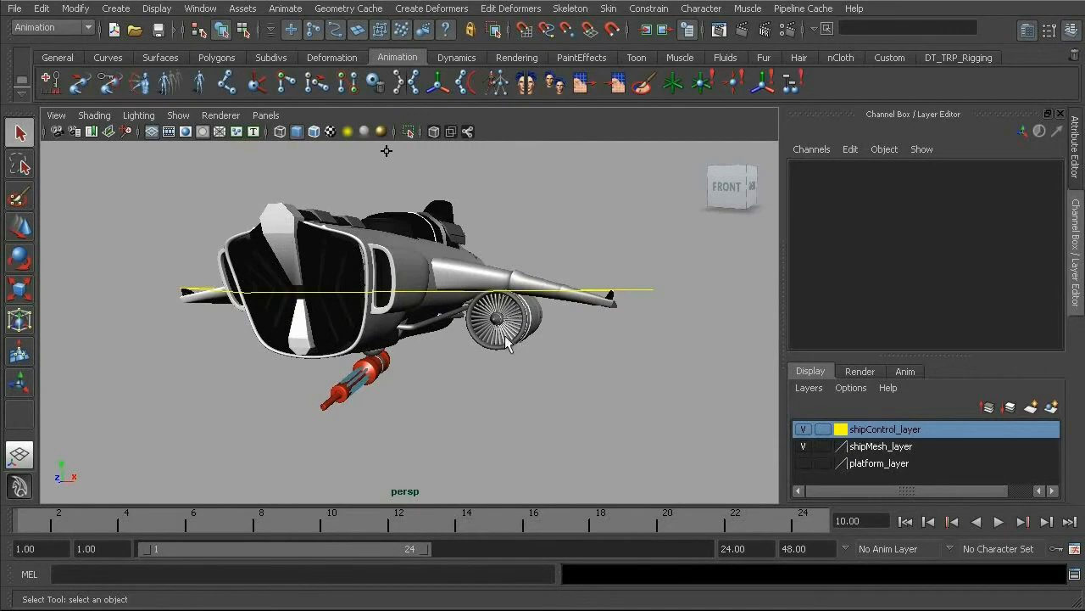
{"action": "left_click_drag", "start_coordinate": [444, 341], "coordinate": [477, 370], "text": "alt"}
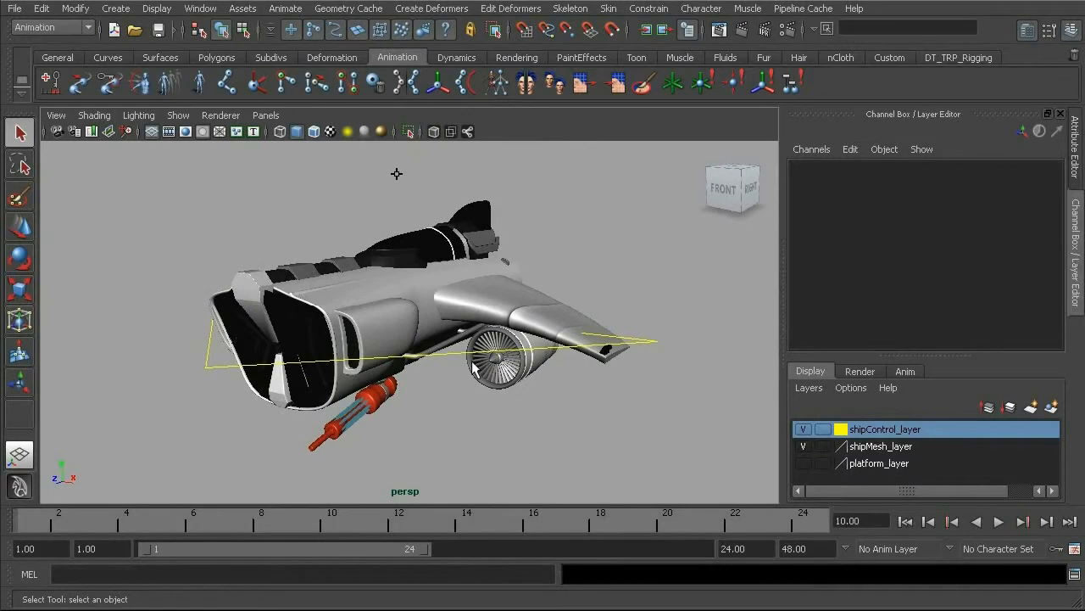
{"action": "left_click", "coordinate": [201, 9]}
{"action": "mouse_move", "coordinate": [249, 66]}
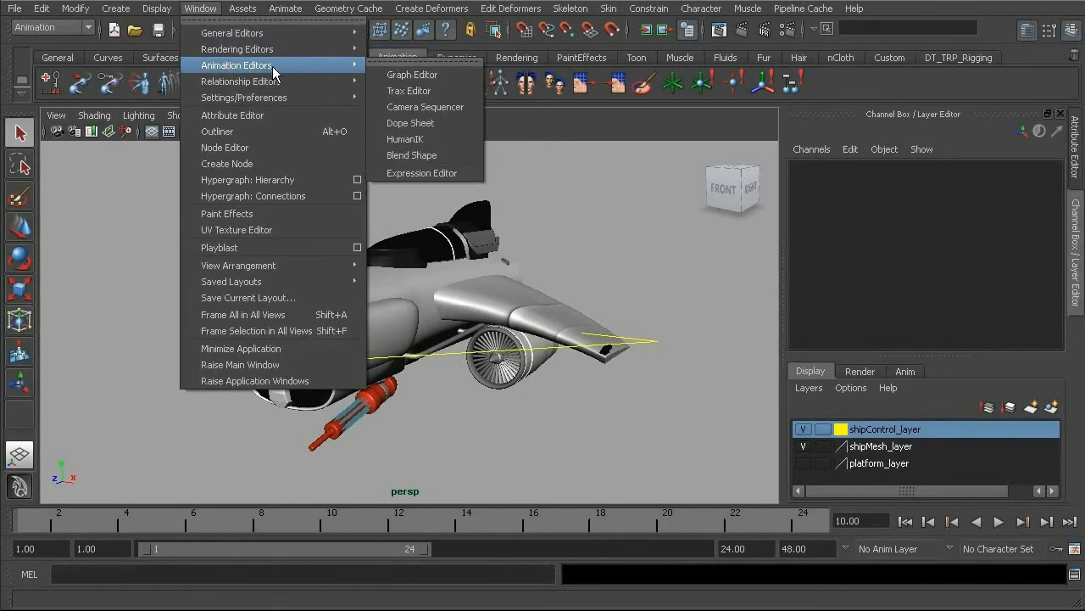
{"action": "left_click", "coordinate": [417, 170]}
{"action": "left_click_drag", "start_coordinate": [184, 123], "coordinate": [457, 111]}
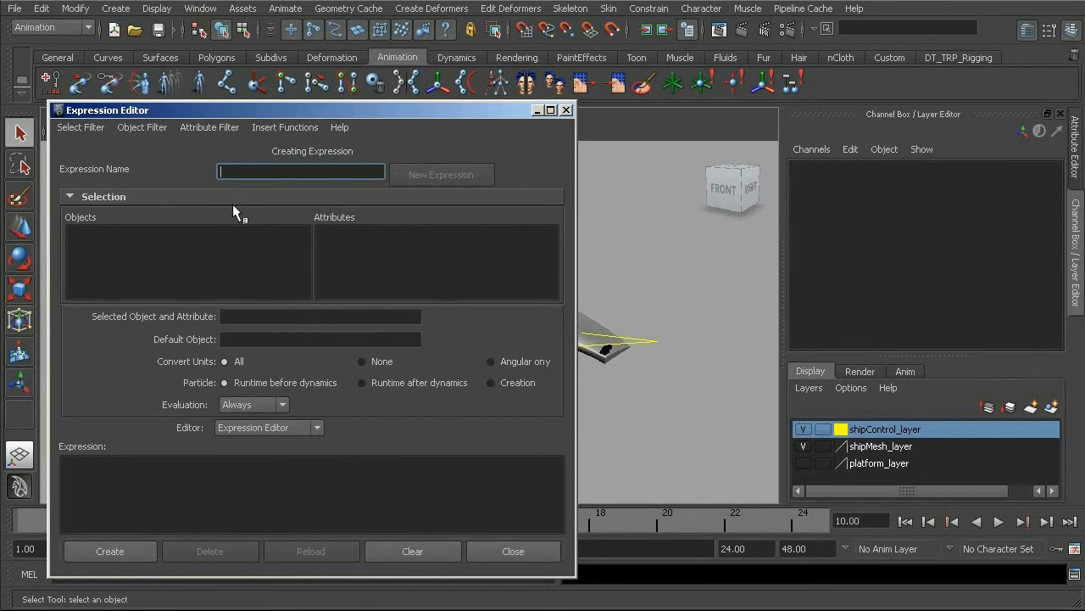
{"action": "left_click", "coordinate": [568, 110]}
Select the whole fan group ship_engine_lf_fan inside the ship's left engine, starting from one of its blades.
{"action": "left_click_drag", "start_coordinate": [535, 348], "coordinate": [494, 366], "text": "alt"}
{"action": "right_click_drag", "start_coordinate": [494, 371], "coordinate": [551, 390], "text": "alt"}
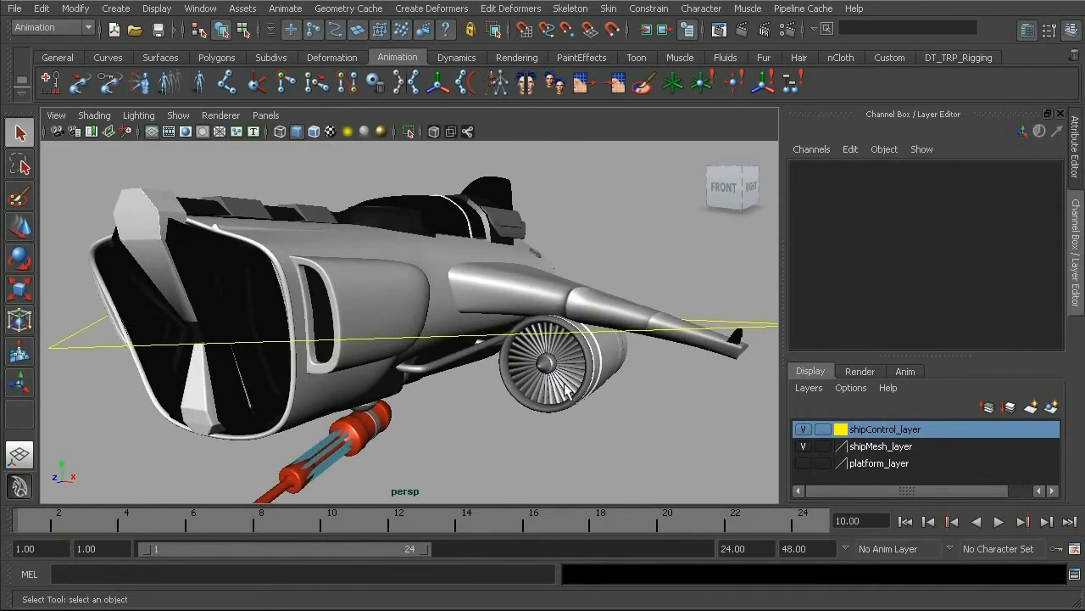
{"action": "left_click", "coordinate": [551, 390]}
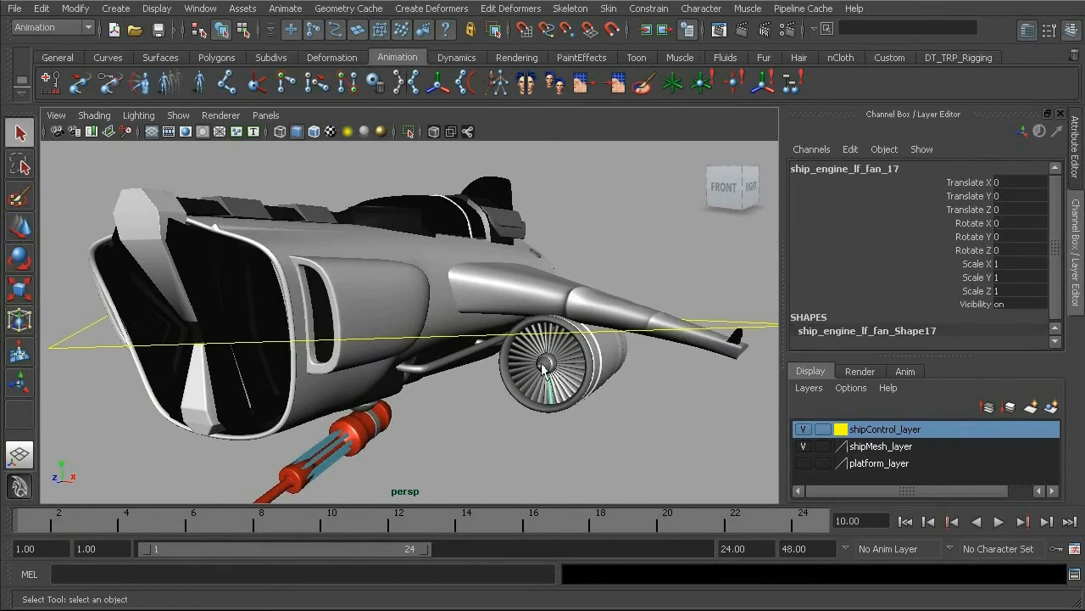
{"action": "left_click_drag", "start_coordinate": [543, 394], "coordinate": [581, 364], "text": "alt"}
{"action": "right_click_drag", "start_coordinate": [580, 364], "coordinate": [631, 374], "text": "alt"}
{"action": "left_click", "coordinate": [592, 354]}
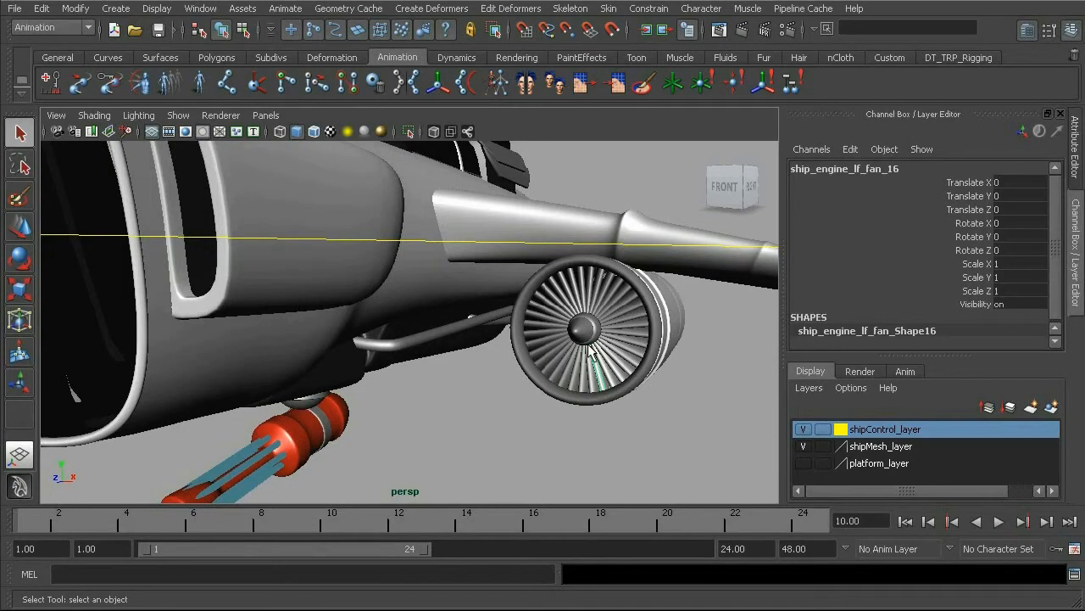
{"action": "key", "text": "Up"}
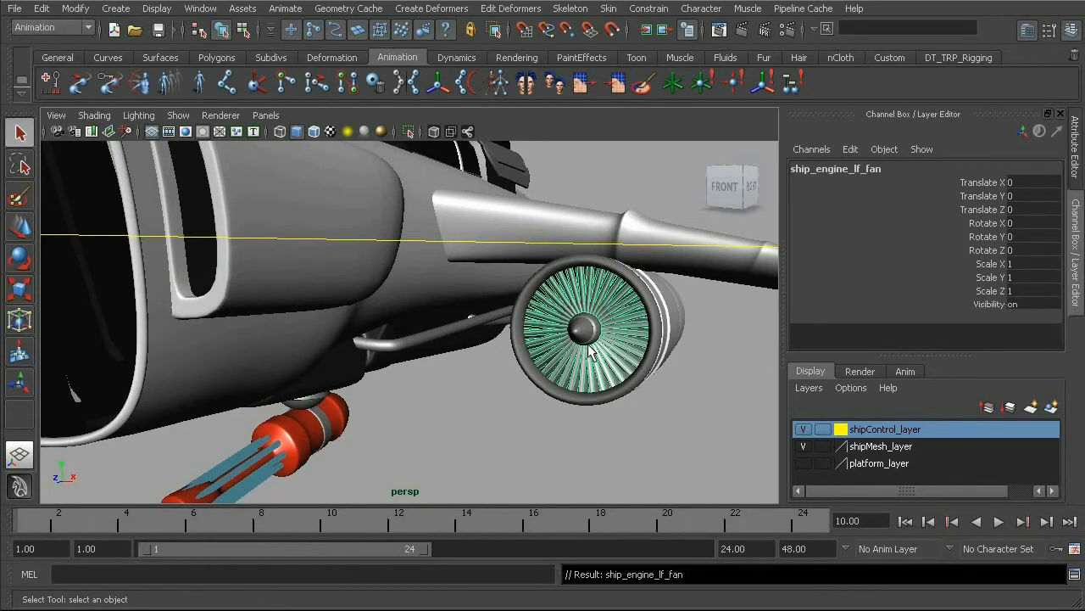
Choose the left fan's Rotate Z channel, test its spin in the viewport and undo the test rotation.
{"action": "left_click", "coordinate": [984, 223]}
{"action": "key", "text": "e"}
{"action": "left_click_drag", "start_coordinate": [696, 322], "coordinate": [644, 327], "text": "alt"}
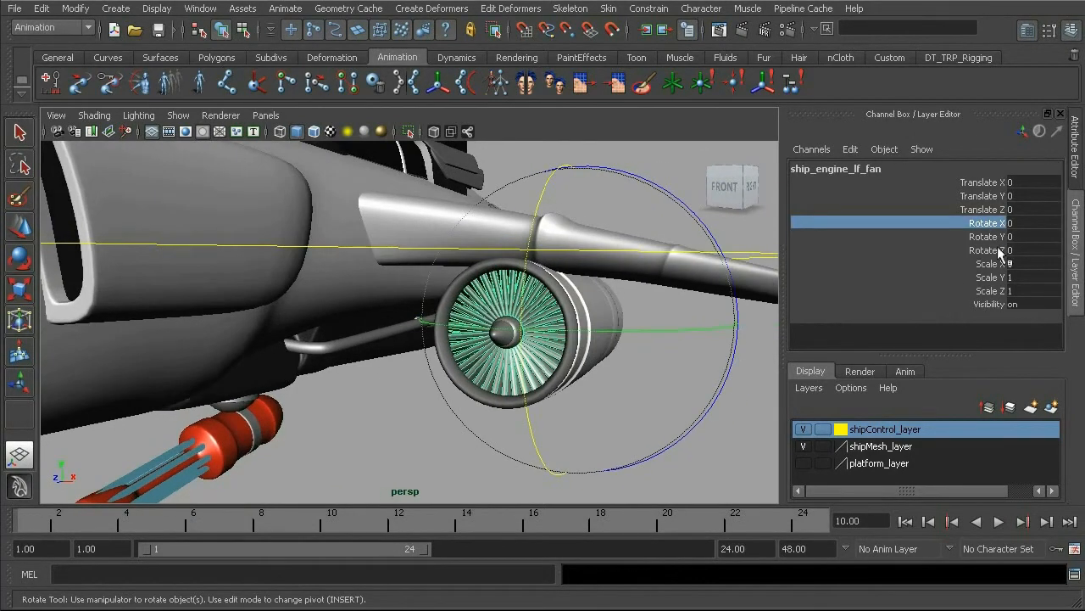
{"action": "left_click", "coordinate": [990, 250]}
{"action": "middle_click_drag", "start_coordinate": [697, 443], "coordinate": [557, 356]}
{"action": "key", "text": "z"}
{"action": "right_click_drag", "start_coordinate": [582, 348], "coordinate": [464, 325], "text": "alt"}
{"action": "left_click_drag", "start_coordinate": [465, 326], "coordinate": [588, 331], "text": "alt"}
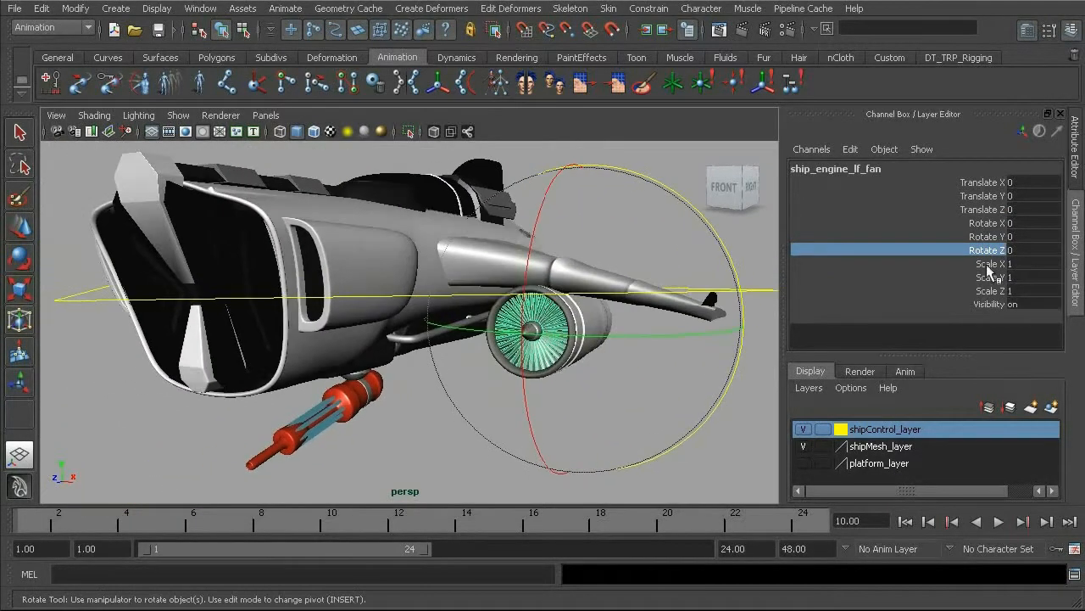
Open the Expression Editor for the fan's Rotate Z channel and copy the full attribute name ship_engine_lf_fan.rotateZ.
{"action": "left_click", "coordinate": [851, 150]}
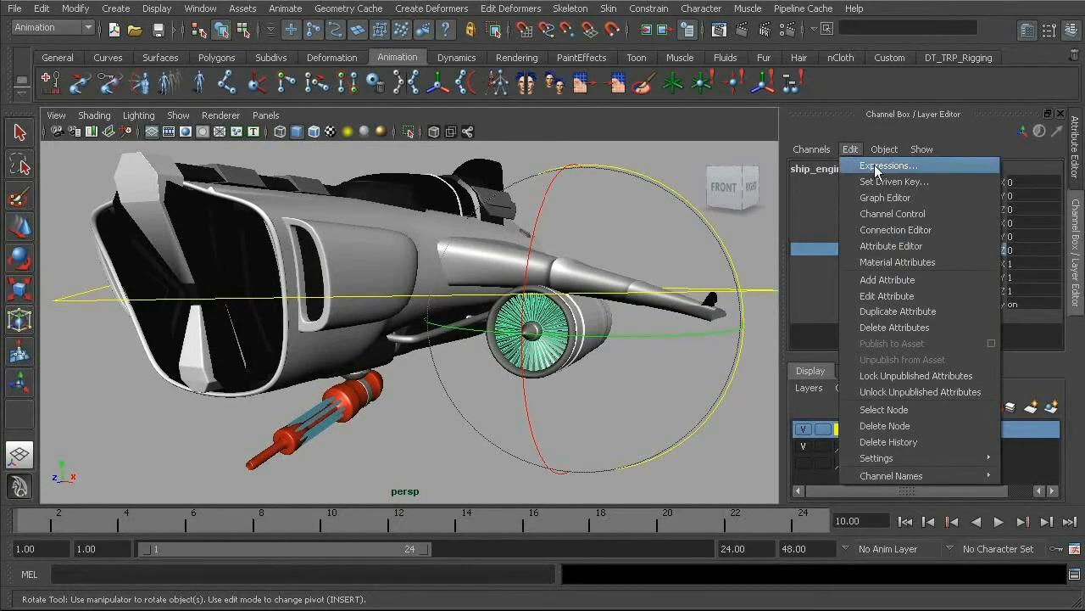
{"action": "left_click", "coordinate": [877, 167]}
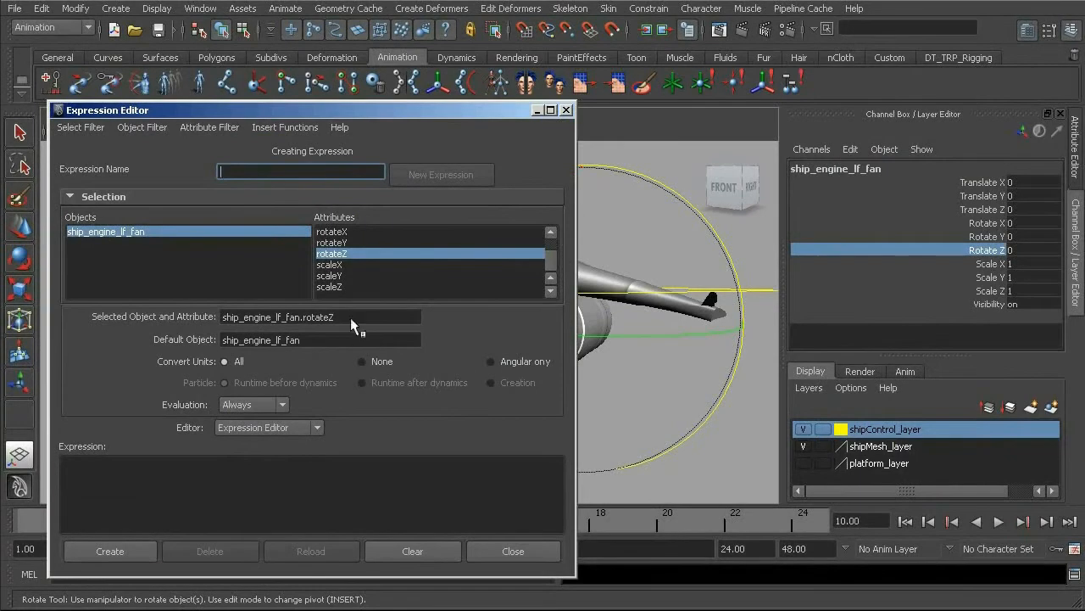
{"action": "left_click_drag", "start_coordinate": [365, 110], "coordinate": [508, 94]}
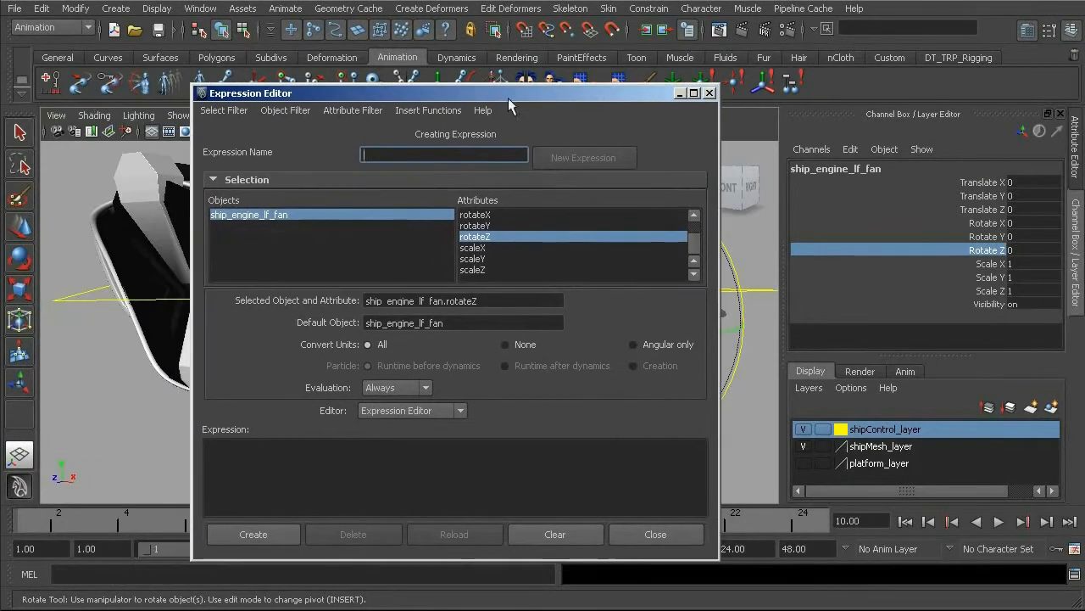
{"action": "left_click_drag", "start_coordinate": [480, 301], "coordinate": [363, 304]}
{"action": "key", "text": "ctrl+c"}
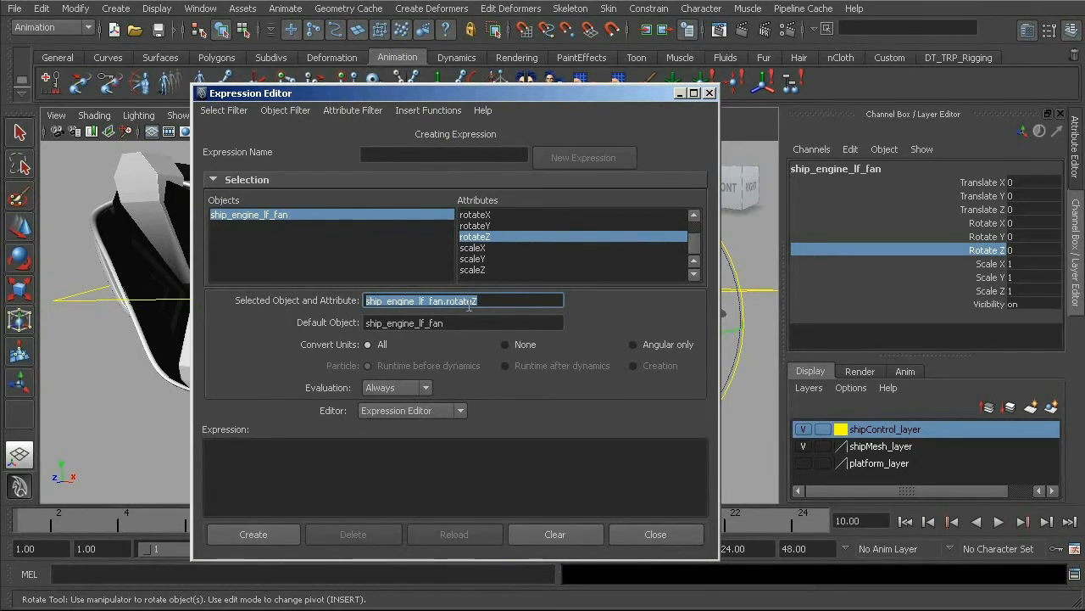
Select the ship control curve cc_ship01 and set the Expression Editor to filter by expression name.
{"action": "left_click", "coordinate": [224, 109]}
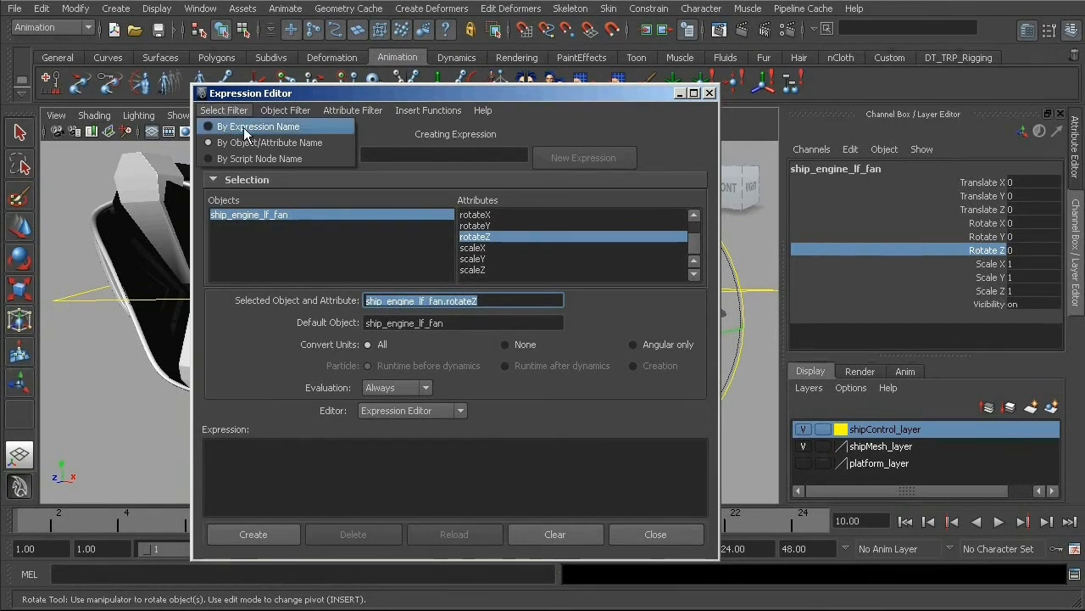
{"action": "left_click", "coordinate": [506, 94]}
{"action": "left_click_drag", "start_coordinate": [506, 93], "coordinate": [382, 92]}
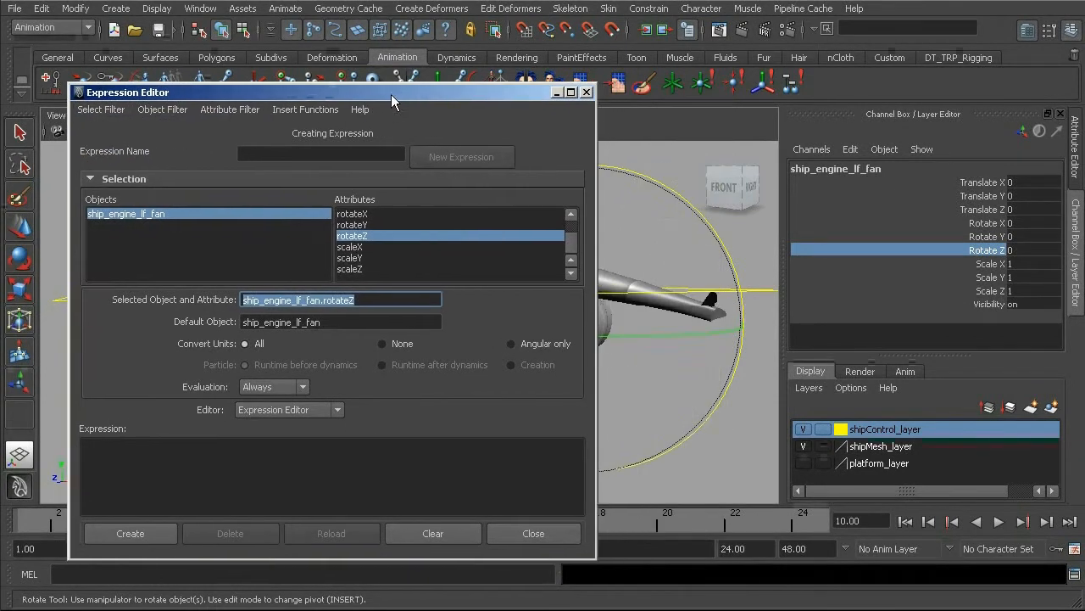
{"action": "left_click", "coordinate": [748, 280]}
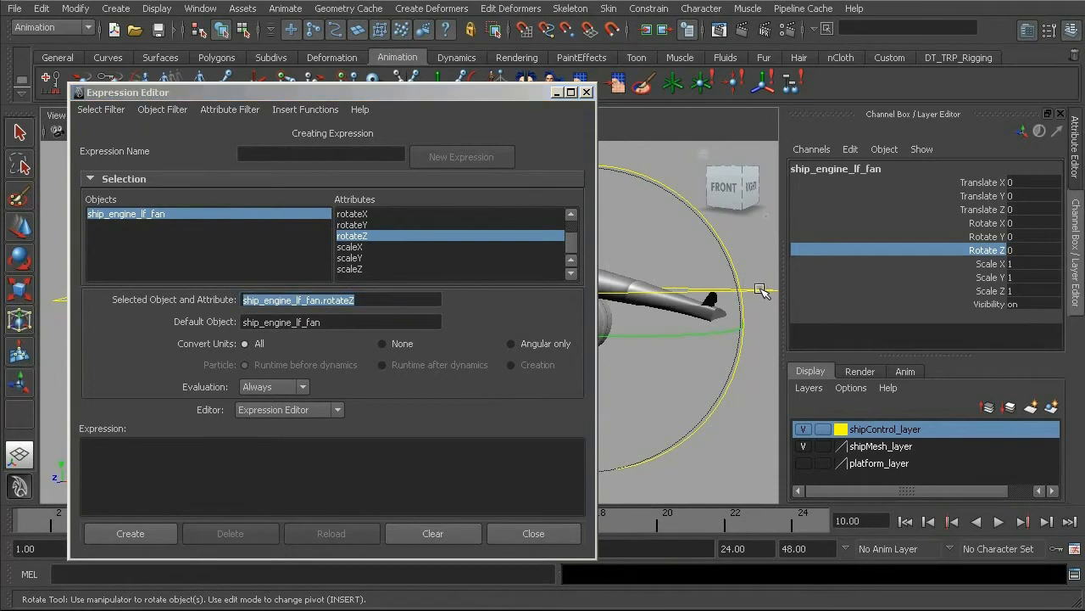
{"action": "key", "text": "q"}
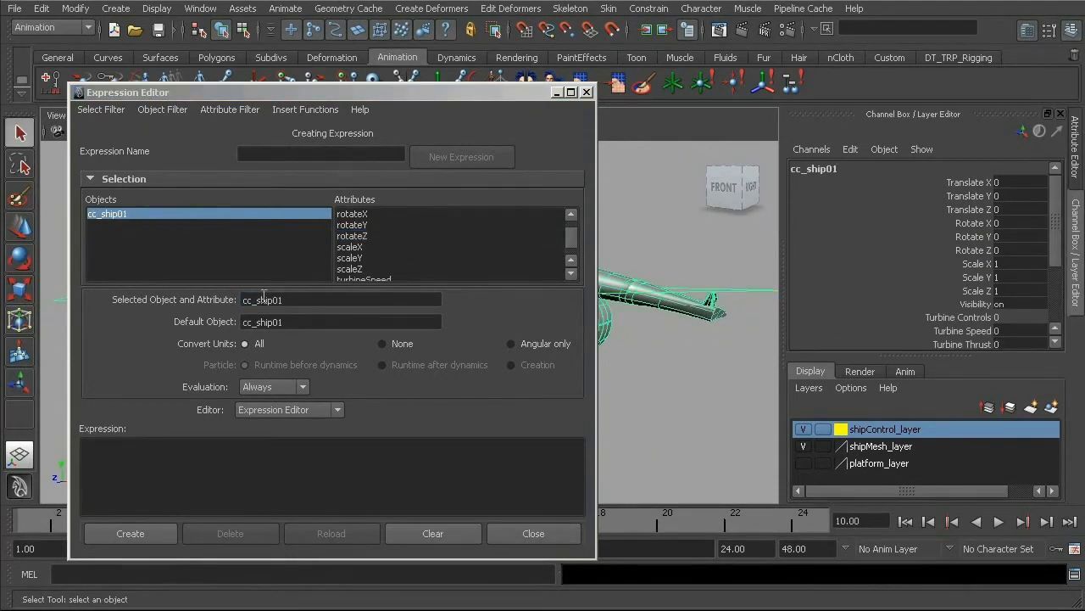
{"action": "left_click", "coordinate": [103, 109]}
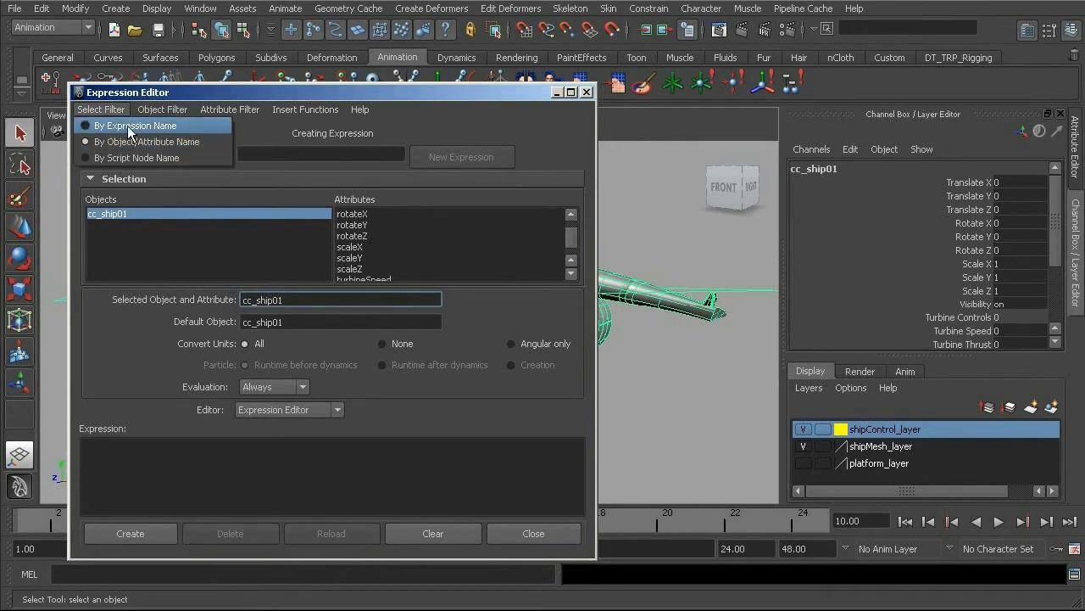
{"action": "left_click", "coordinate": [133, 126]}
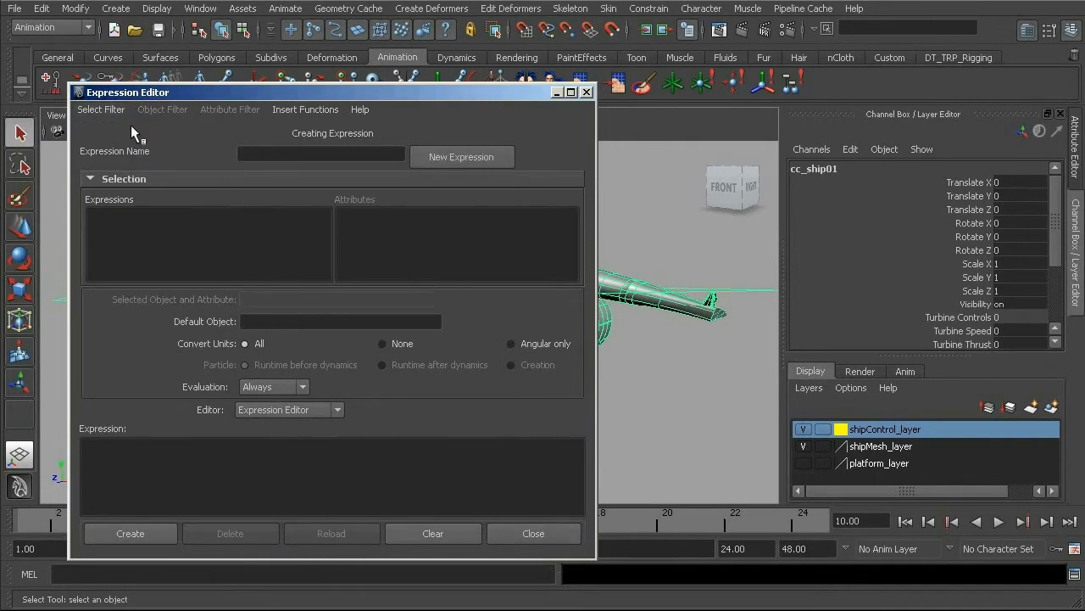
Paste the copied attribute name, complete the expression as "ship_engine_lf_fan.rotateZ = time;" and create it.
{"action": "left_click_drag", "start_coordinate": [262, 97], "coordinate": [357, 54]}
{"action": "left_click", "coordinate": [264, 417]}
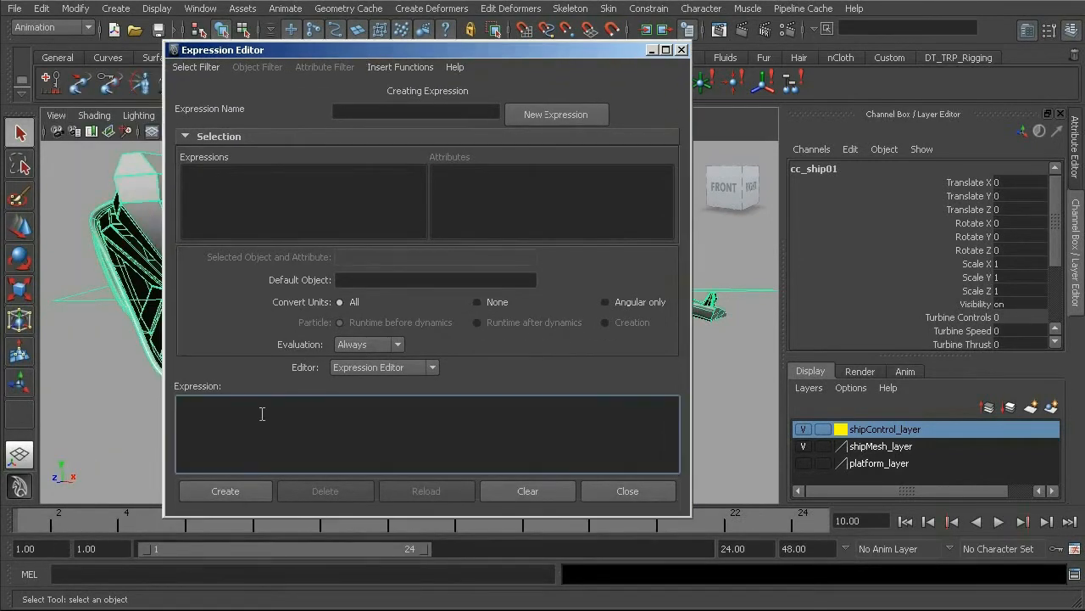
{"action": "key", "text": "ctrl+v"}
{"action": "left_click_drag", "start_coordinate": [562, 49], "coordinate": [446, 38]}
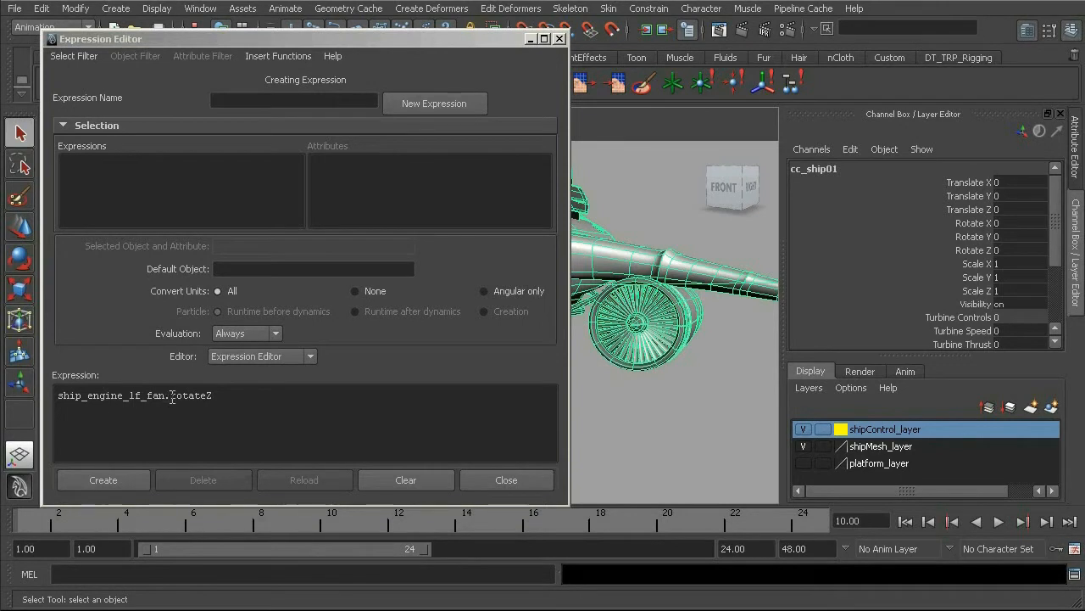
{"action": "left_click", "coordinate": [167, 398]}
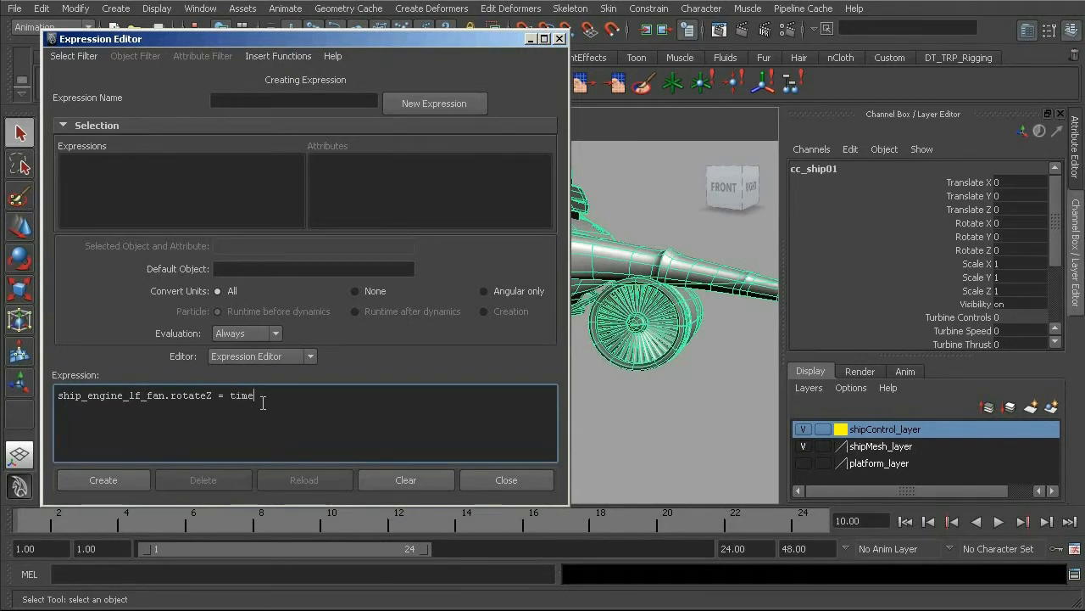
{"action": "type", "text": ";"}
{"action": "double_click", "coordinate": [260, 395]}
{"action": "left_click", "coordinate": [102, 480]}
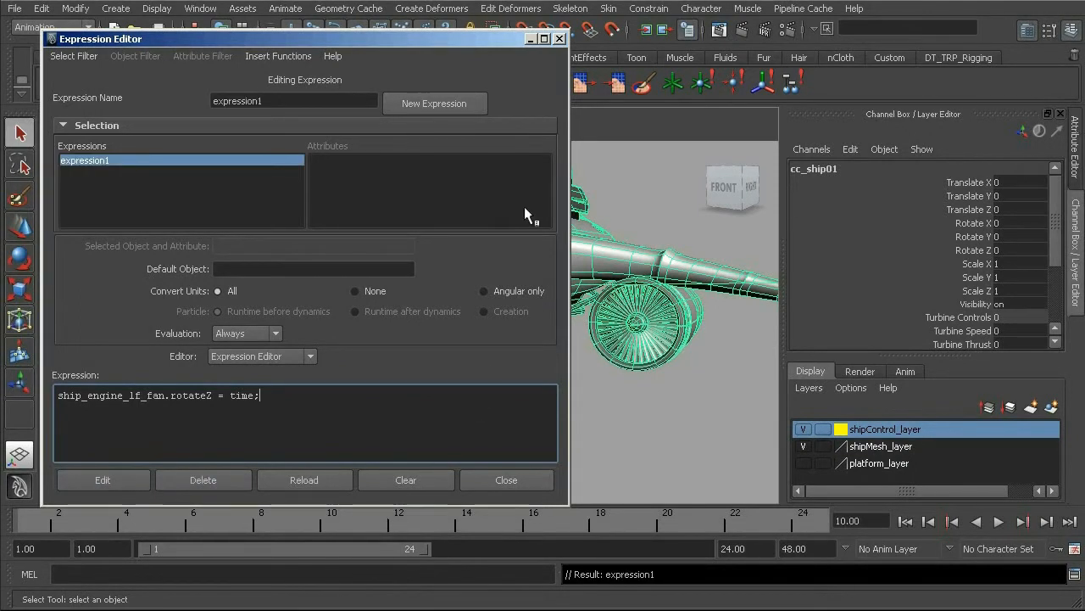
Scrub the timeline and play the animation to examine how the left engine fan spins up close.
{"action": "left_click", "coordinate": [31, 518]}
{"action": "left_click_drag", "start_coordinate": [30, 518], "coordinate": [636, 518]}
{"action": "right_click_drag", "start_coordinate": [638, 379], "coordinate": [732, 416], "text": "alt"}
{"action": "middle_click_drag", "start_coordinate": [732, 417], "coordinate": [644, 381], "text": "alt"}
{"action": "left_click_drag", "start_coordinate": [644, 381], "coordinate": [663, 359], "text": "alt"}
{"action": "key", "text": "alt+v"}
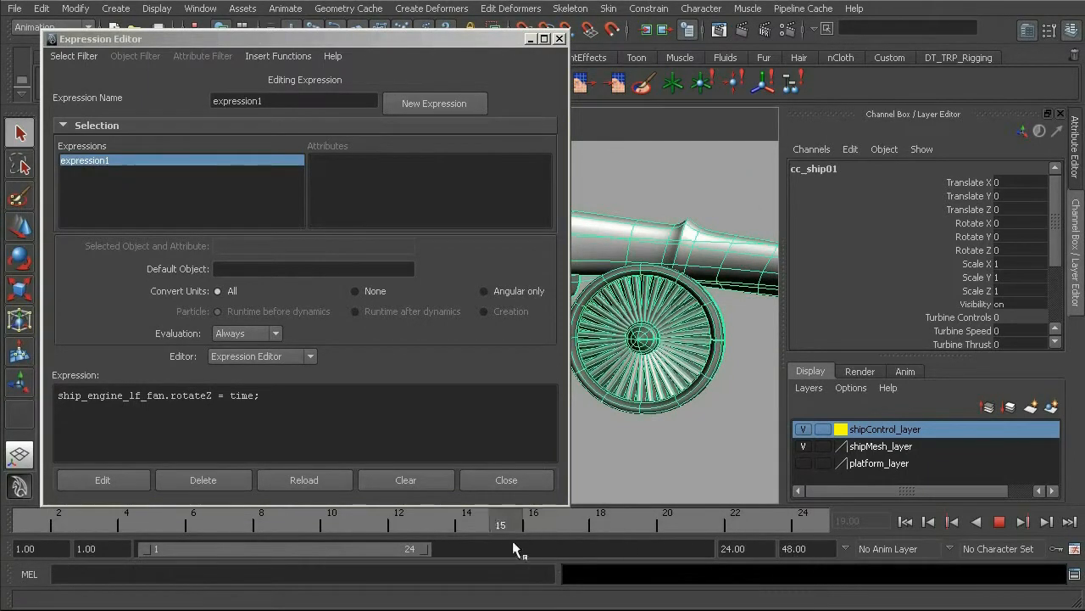
{"action": "key", "text": "alt+v"}
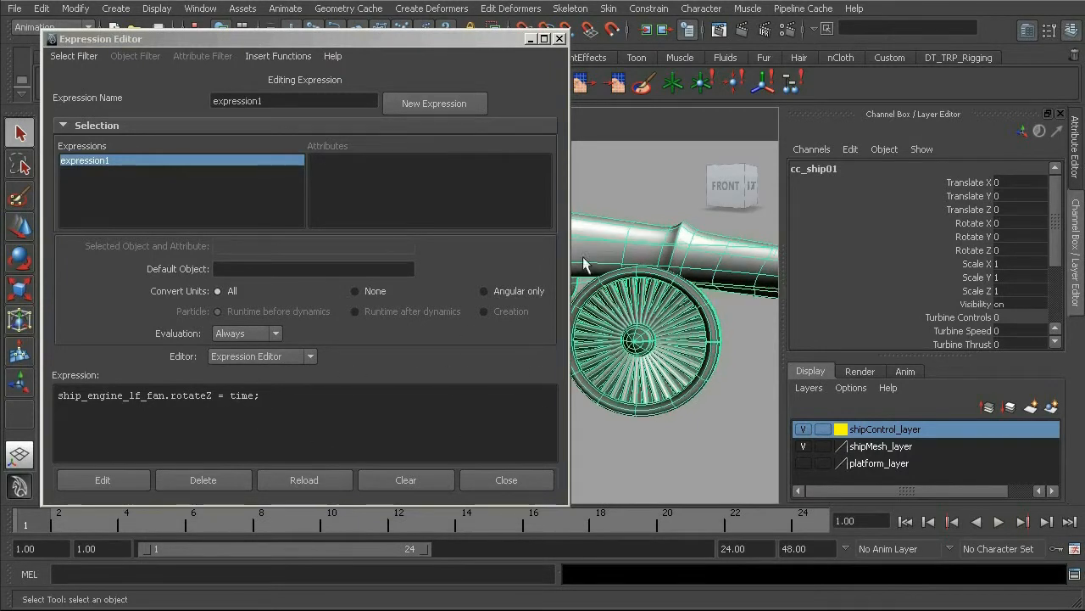
Replay the animation with the fan seen from the front and stop at frame 24.
{"action": "left_click_drag", "start_coordinate": [471, 40], "coordinate": [437, 37]}
{"action": "left_click_drag", "start_coordinate": [701, 346], "coordinate": [662, 312], "text": "alt"}
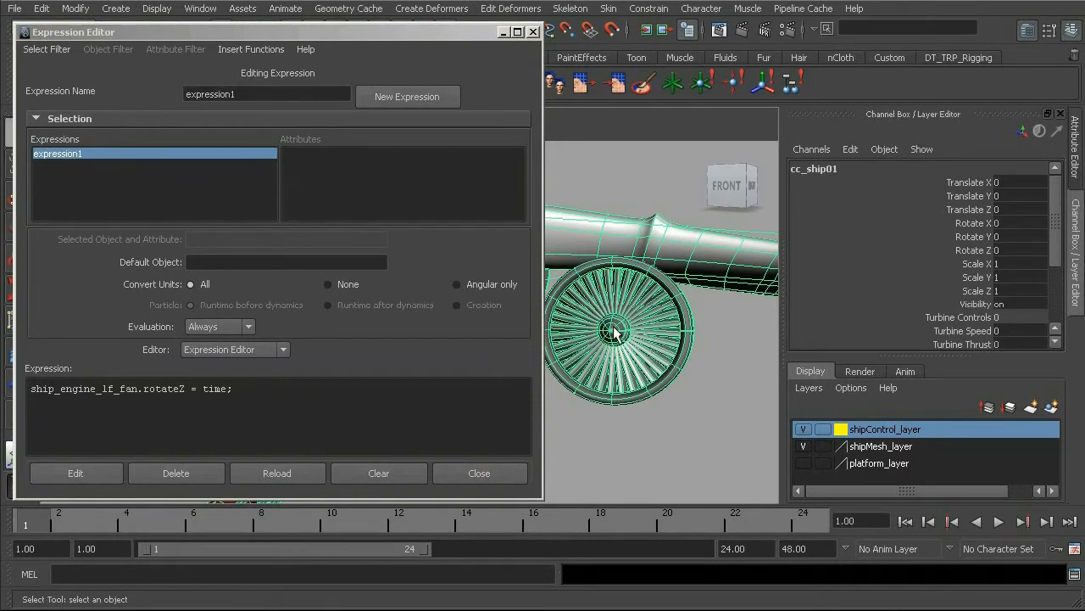
{"action": "key", "text": "alt+v"}
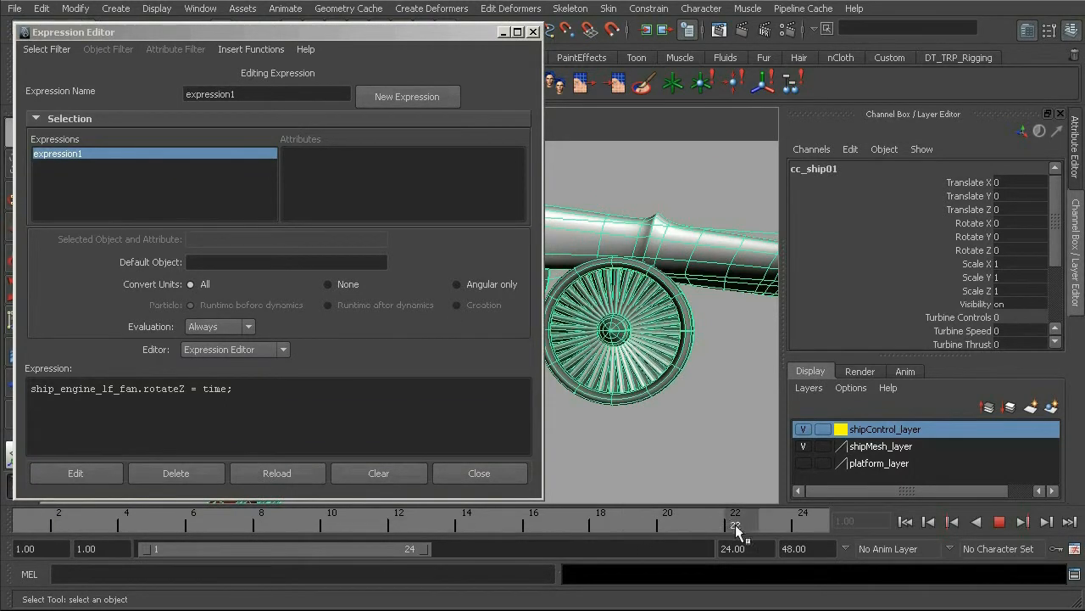
{"action": "left_click_drag", "start_coordinate": [802, 520], "coordinate": [802, 521]}
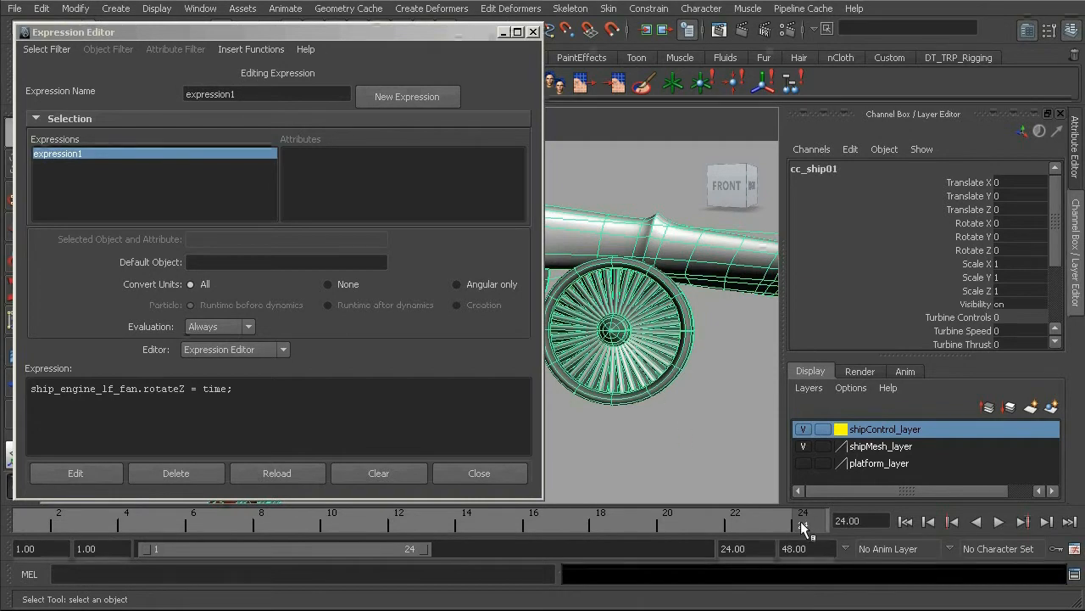
Check the playback speed and the time working unit in the preferences, and close them without changes.
{"action": "left_click", "coordinate": [1074, 550]}
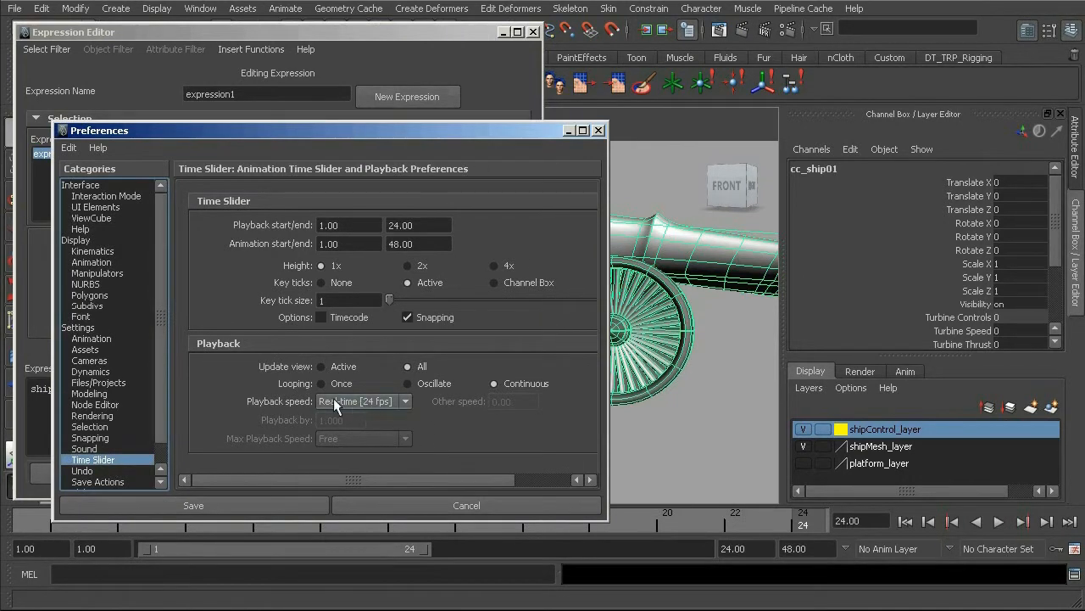
{"action": "left_click", "coordinate": [78, 327]}
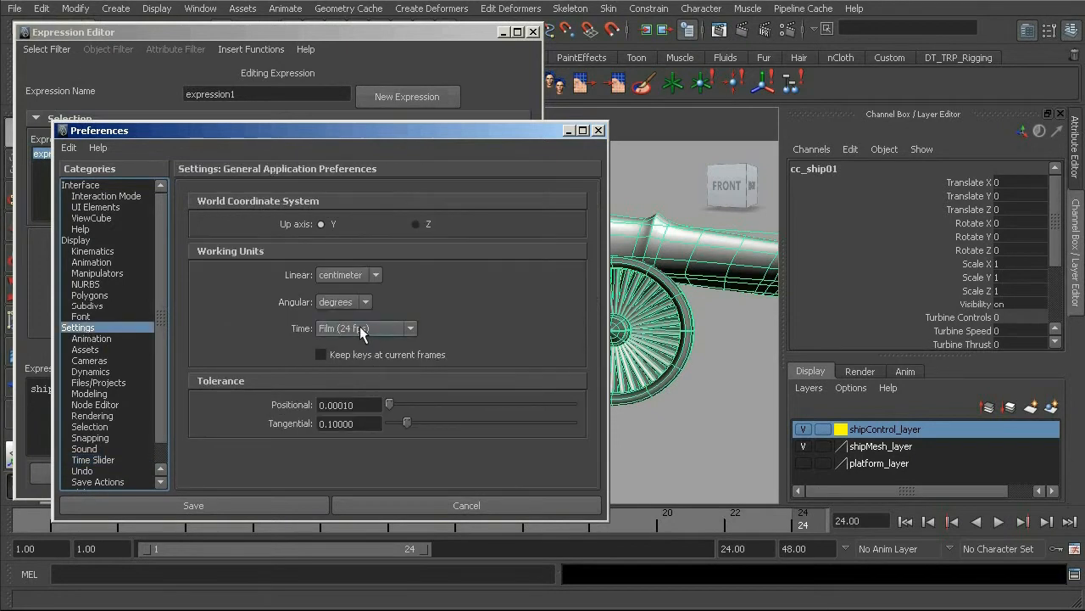
{"action": "left_click", "coordinate": [600, 131]}
{"action": "middle_click_drag", "start_coordinate": [678, 339], "coordinate": [649, 326], "text": "alt"}
{"action": "right_click_drag", "start_coordinate": [649, 325], "coordinate": [686, 334], "text": "alt"}
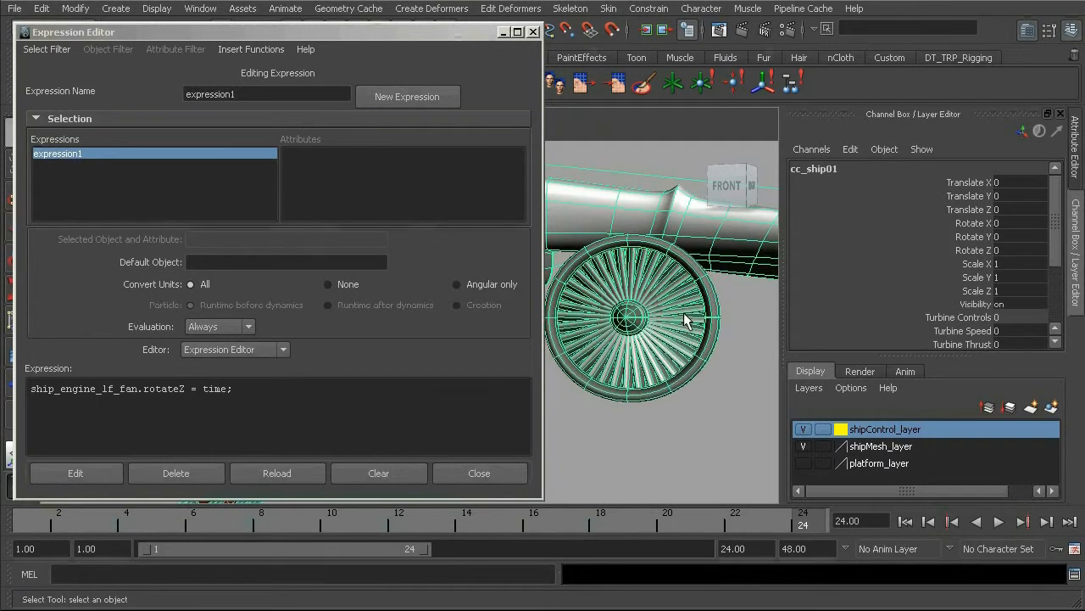
Select the whole left engine fan group and replay the animation to examine how its Rotate Z changes between frames 1 and 24.
{"action": "left_click", "coordinate": [686, 320]}
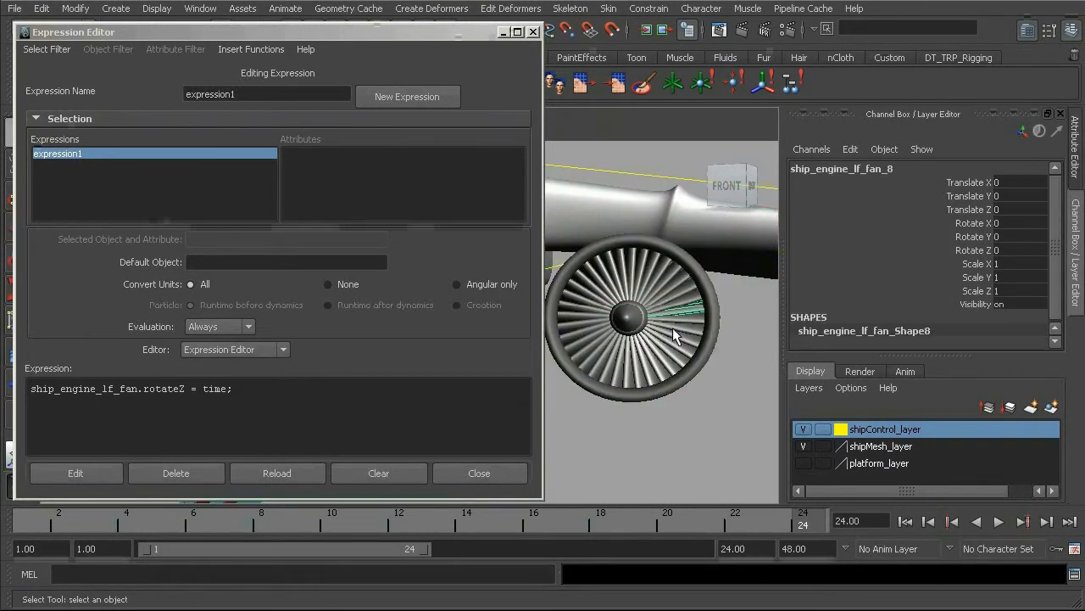
{"action": "key", "text": "Up"}
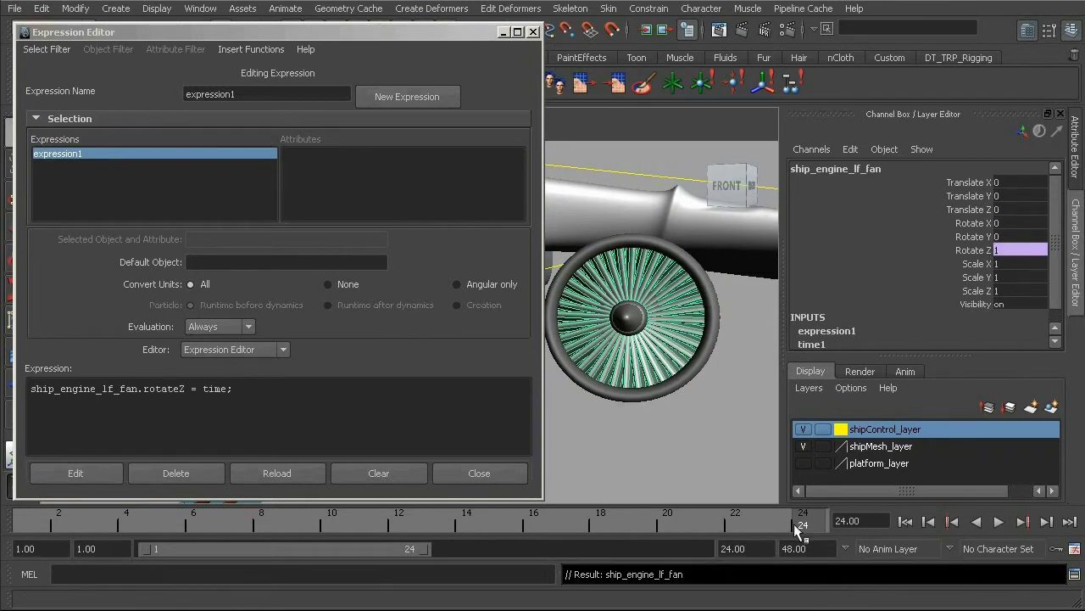
{"action": "key", "text": "alt+v"}
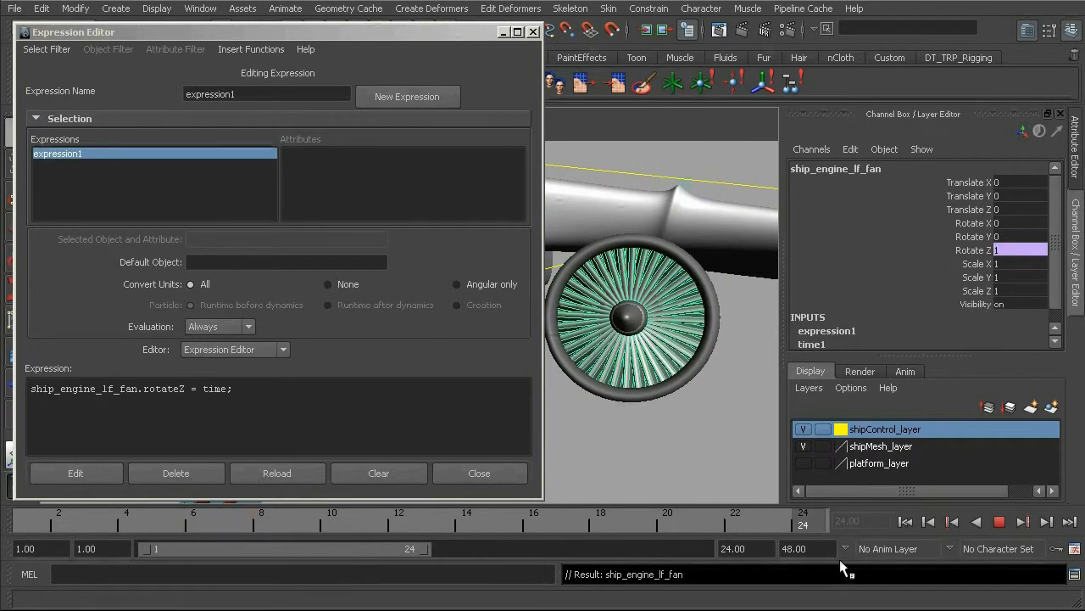
{"action": "key", "text": "alt+v"}
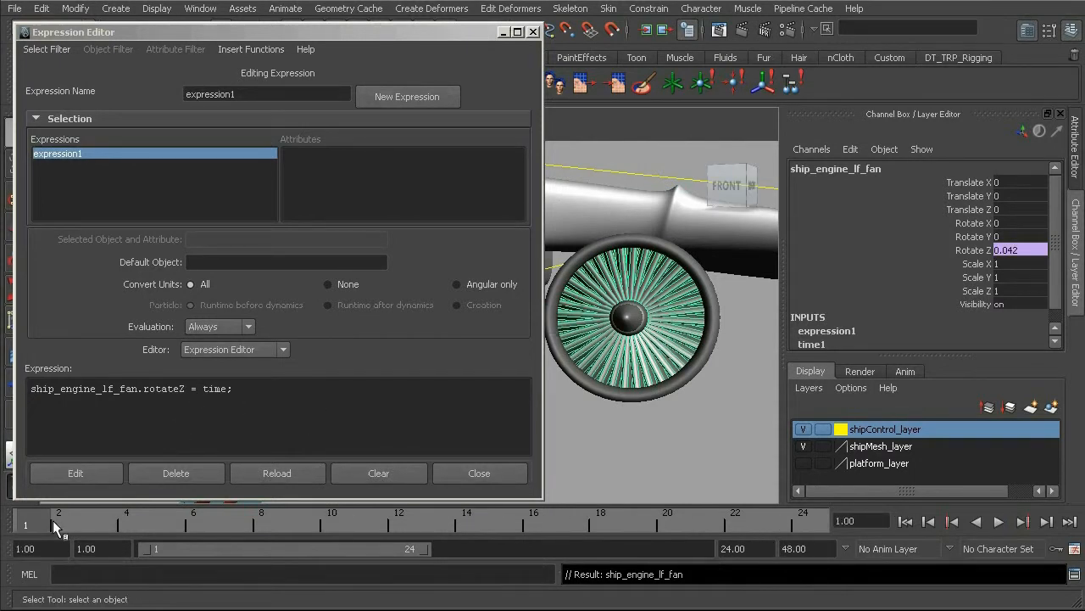
{"action": "key", "text": "alt+v"}
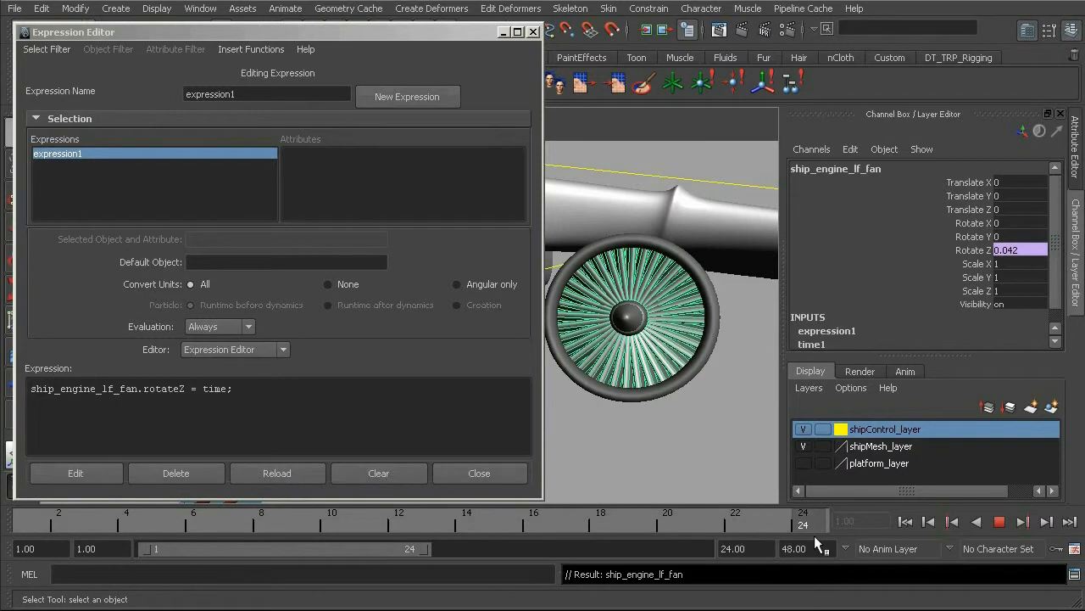
Change the left fan's expression to "ship_engine_lf_fan.rotateZ = frame;" and apply the edit.
{"action": "left_click_drag", "start_coordinate": [203, 389], "coordinate": [230, 389]}
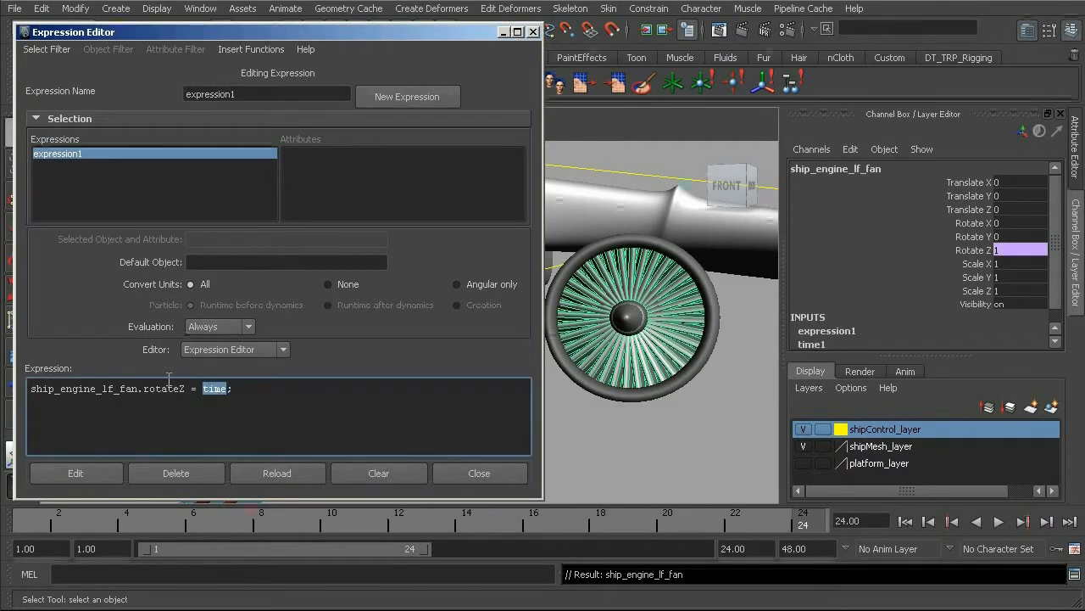
{"action": "type", "text": "fra"}
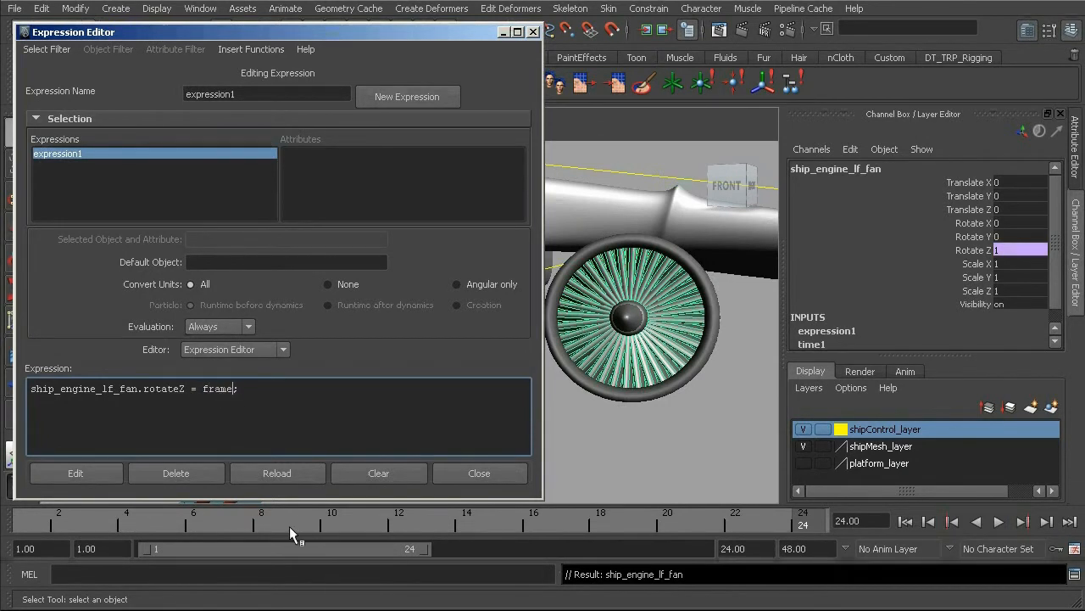
{"action": "left_click", "coordinate": [76, 473]}
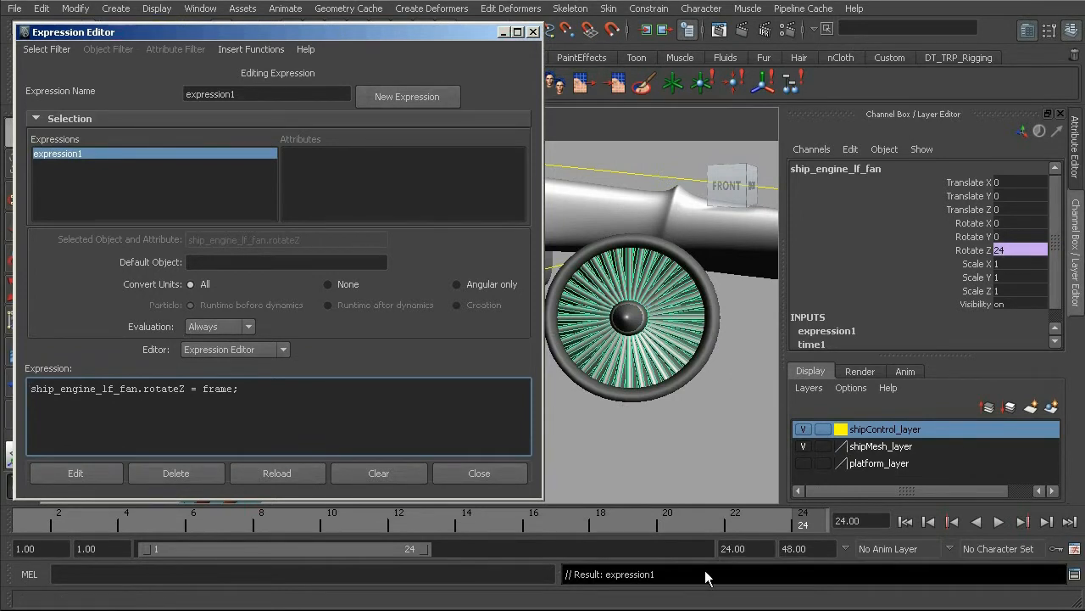
Extend the playback range so that it ends at frame 100.
{"action": "mouse_move", "coordinate": [800, 519]}
{"action": "left_mouse_down"}
{"action": "mouse_move", "coordinate": [746, 523]}
{"action": "mouse_move", "coordinate": [791, 519]}
{"action": "left_mouse_up"}
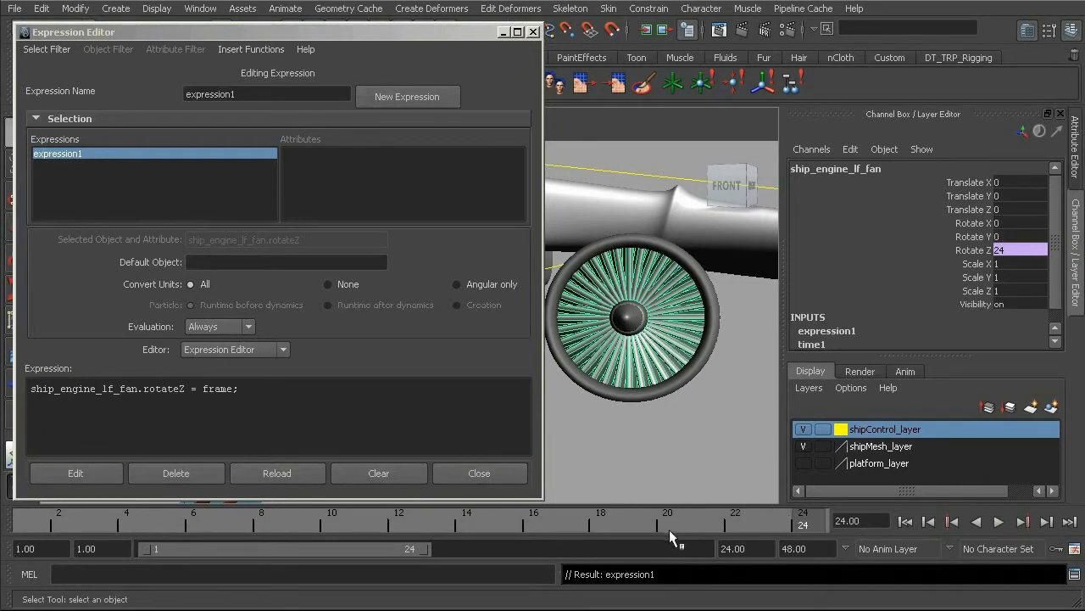
{"action": "left_click", "coordinate": [755, 548]}
{"action": "double_click", "coordinate": [754, 549]}
{"action": "type", "text": "100"}
{"action": "key", "text": "Return"}
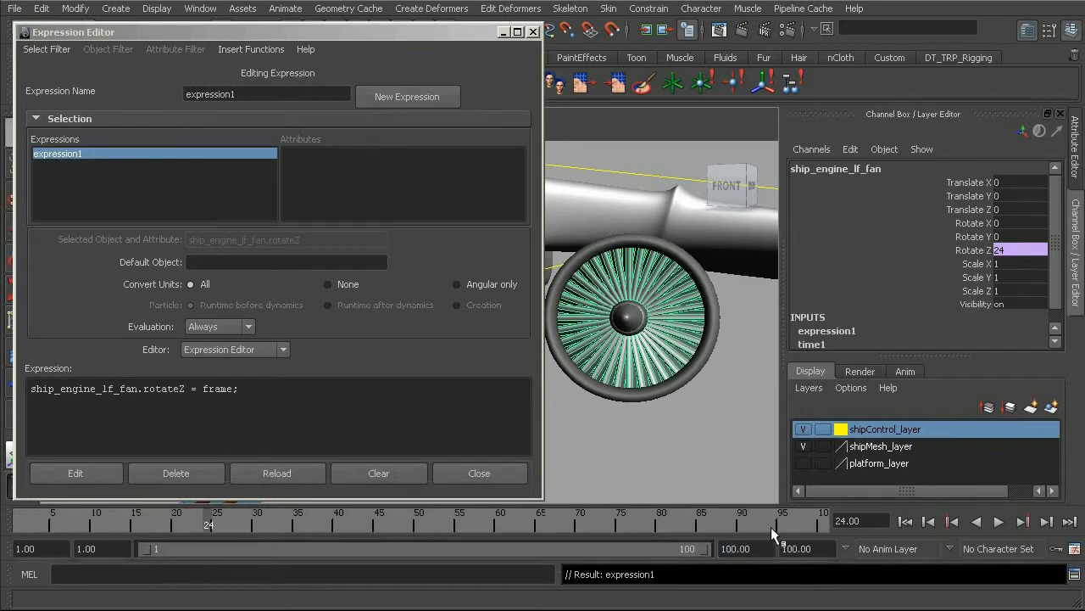
Play the animation over the longer range to examine the left fan's rotation speed, and stop playback.
{"action": "left_click", "coordinate": [999, 521]}
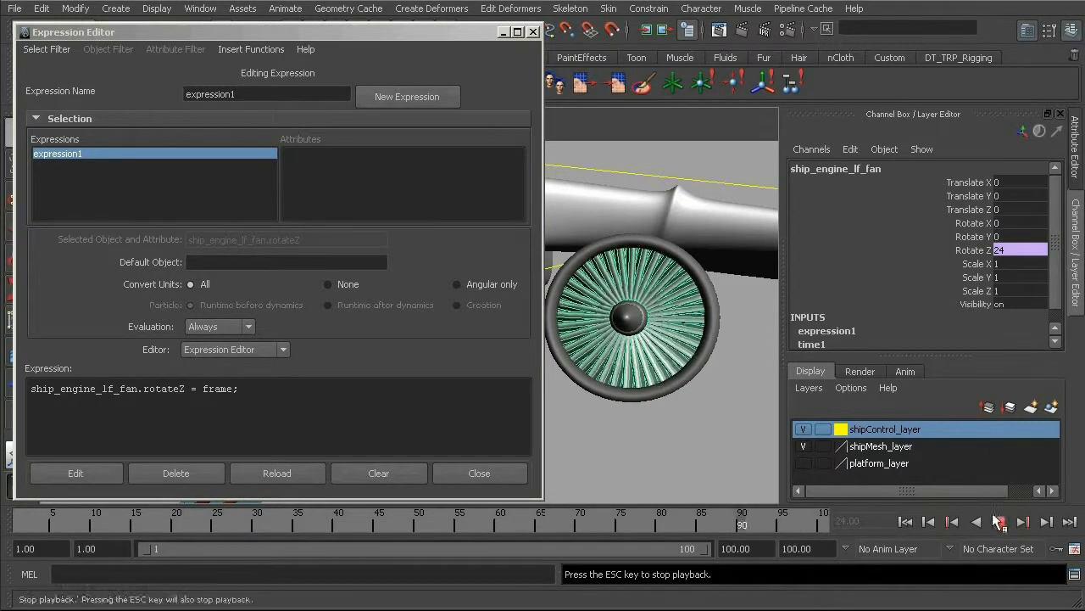
{"action": "left_click", "coordinate": [449, 40]}
{"action": "left_click_drag", "start_coordinate": [439, 38], "coordinate": [429, 37]}
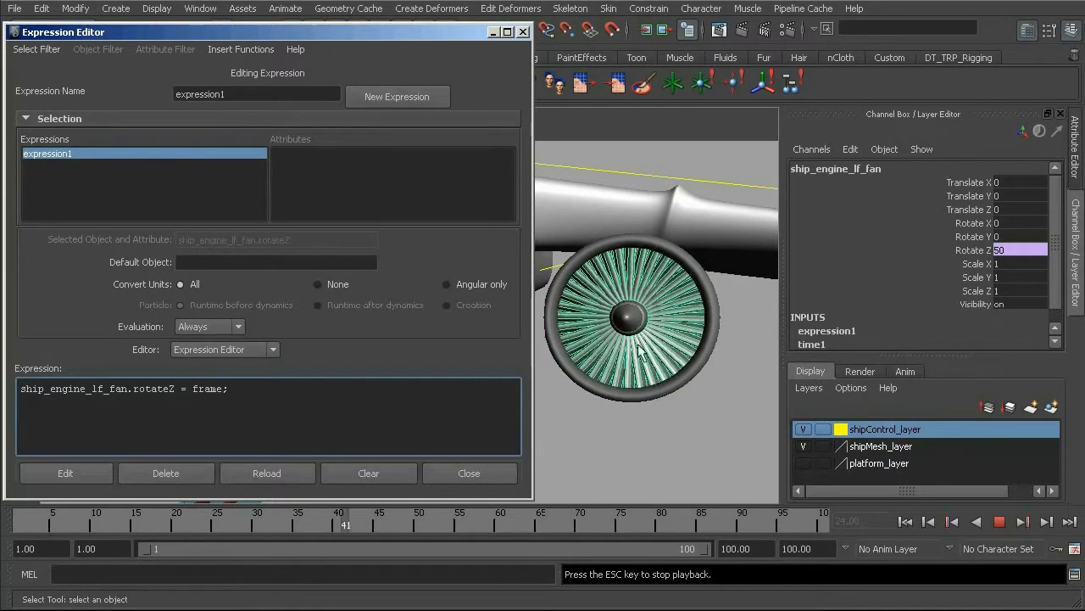
{"action": "left_click", "coordinate": [999, 521]}
{"action": "left_click", "coordinate": [999, 521]}
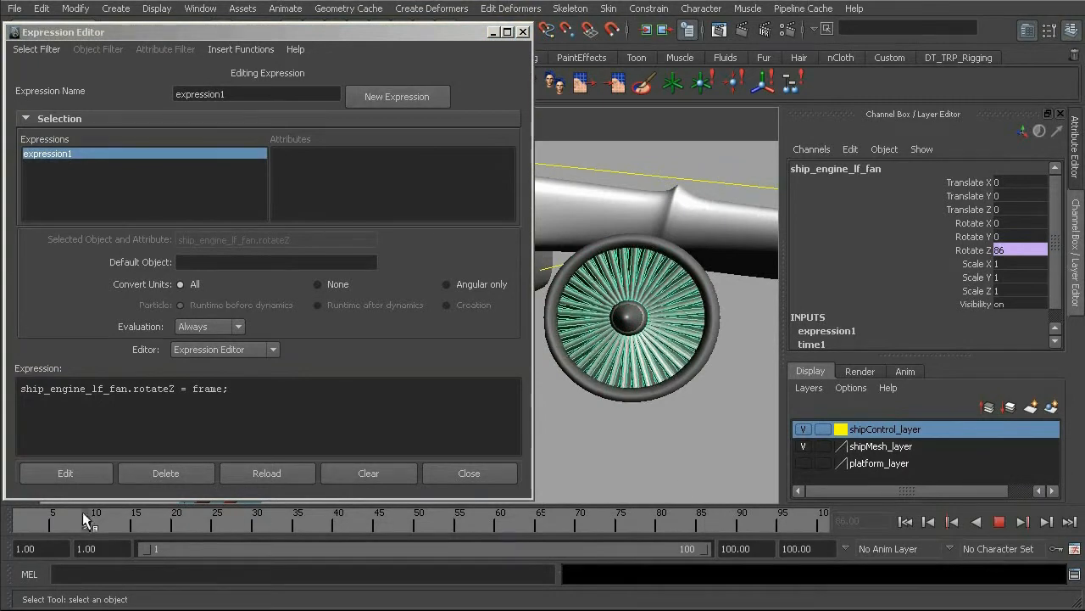
{"action": "key", "text": "Escape"}
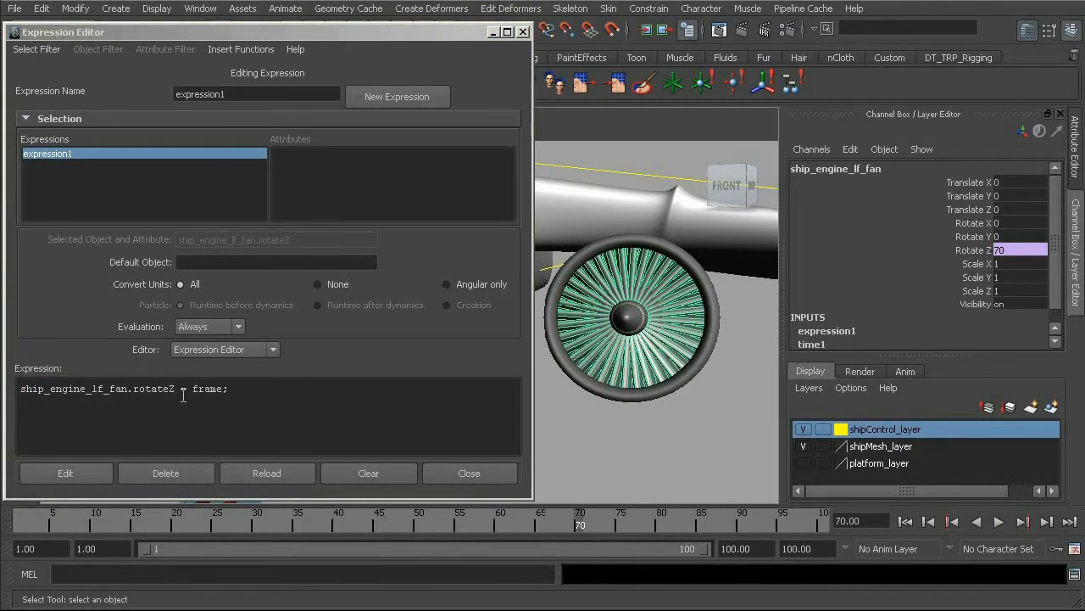
Select the whole fan group of the right engine and copy its object name, ship_engine_rt_fan.
{"action": "left_click_drag", "start_coordinate": [327, 31], "coordinate": [593, 51]}
{"action": "left_click_drag", "start_coordinate": [195, 296], "coordinate": [176, 307], "text": "alt"}
{"action": "right_click_drag", "start_coordinate": [177, 307], "coordinate": [154, 292], "text": "alt"}
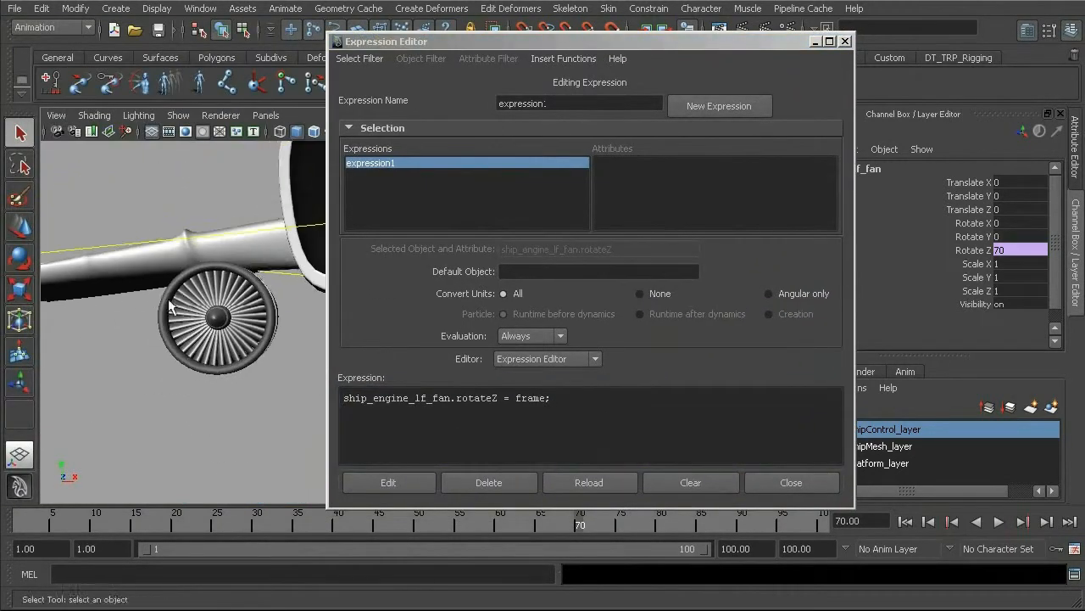
{"action": "left_click_drag", "start_coordinate": [153, 292], "coordinate": [176, 307], "text": "alt"}
{"action": "left_click_drag", "start_coordinate": [229, 337], "coordinate": [176, 344], "text": "alt"}
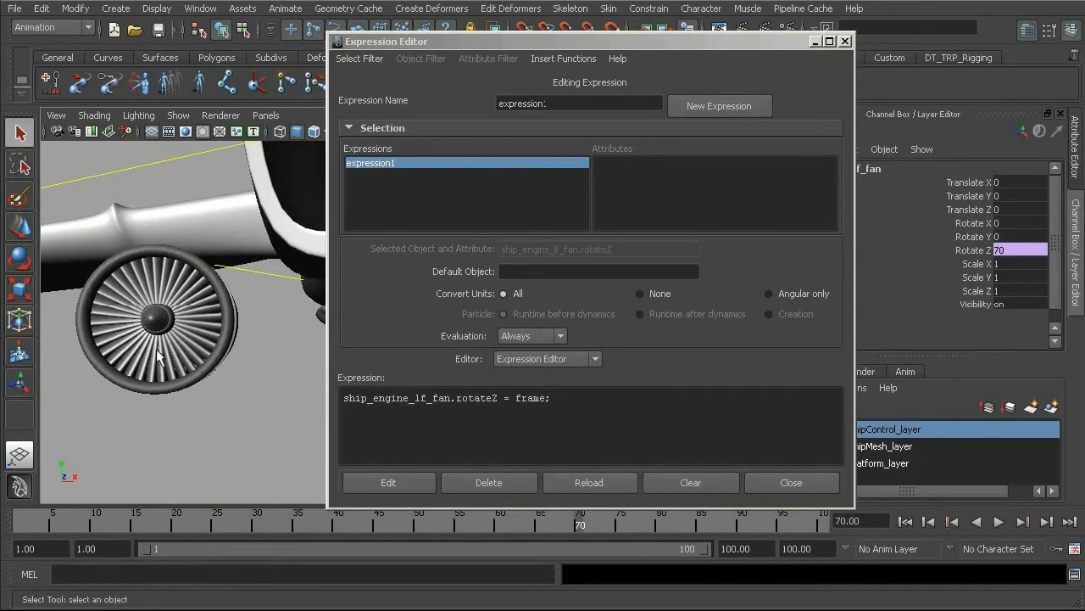
{"action": "middle_click_drag", "start_coordinate": [158, 356], "coordinate": [206, 356], "text": "alt"}
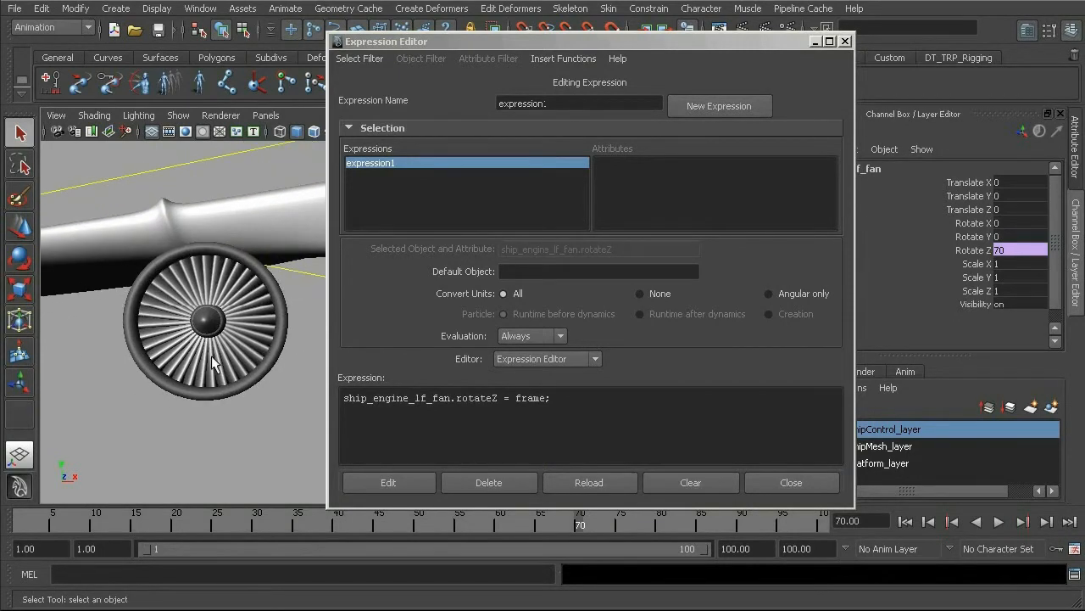
{"action": "left_click", "coordinate": [261, 359]}
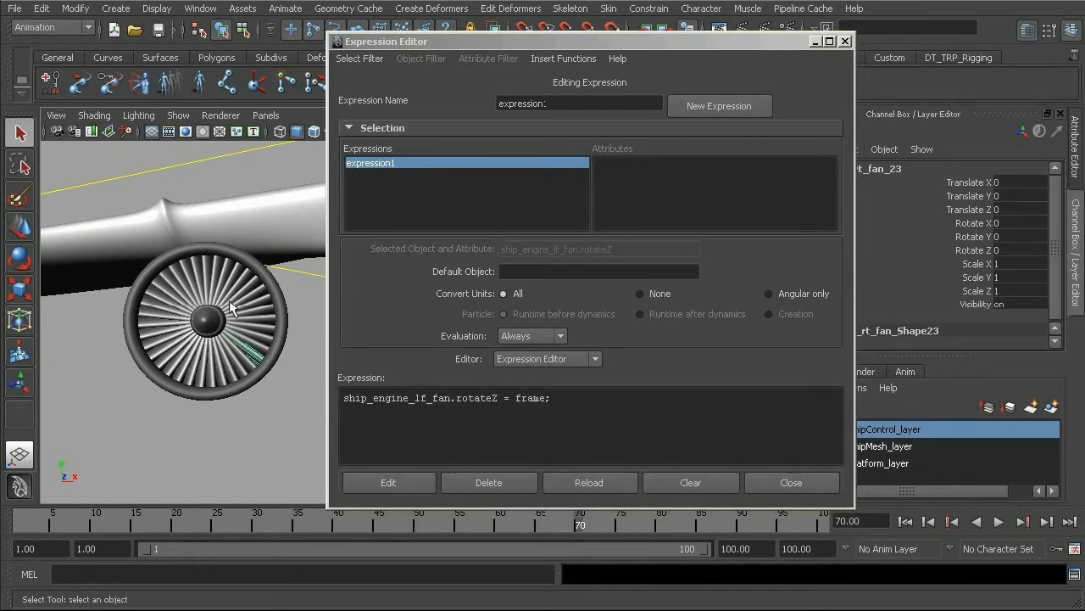
{"action": "key", "text": "Up"}
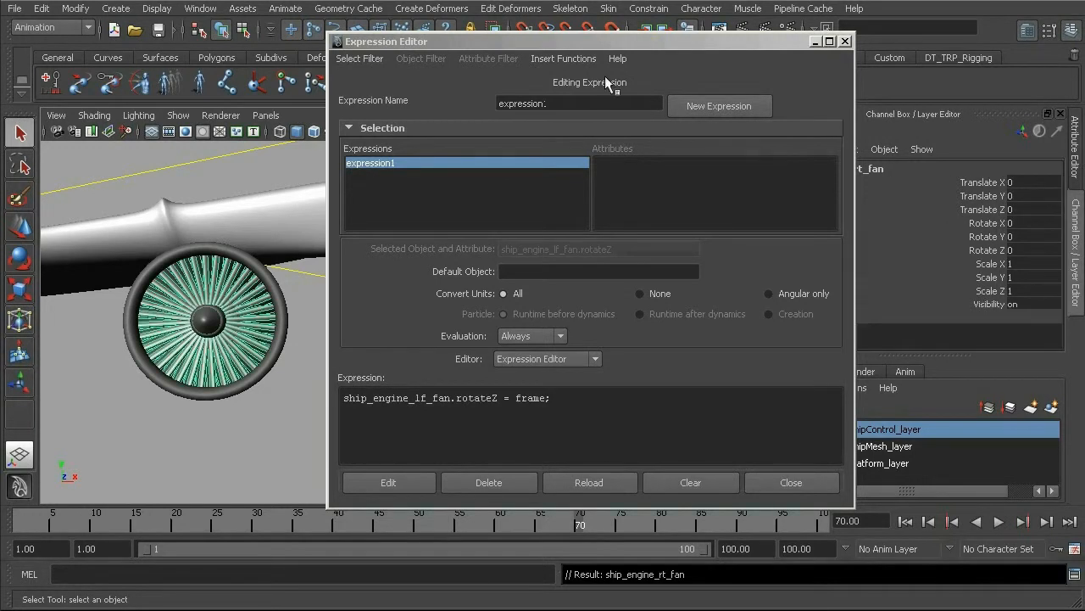
{"action": "left_click_drag", "start_coordinate": [624, 43], "coordinate": [482, 29]}
{"action": "left_click", "coordinate": [847, 169]}
{"action": "key", "text": "ctrl+c"}
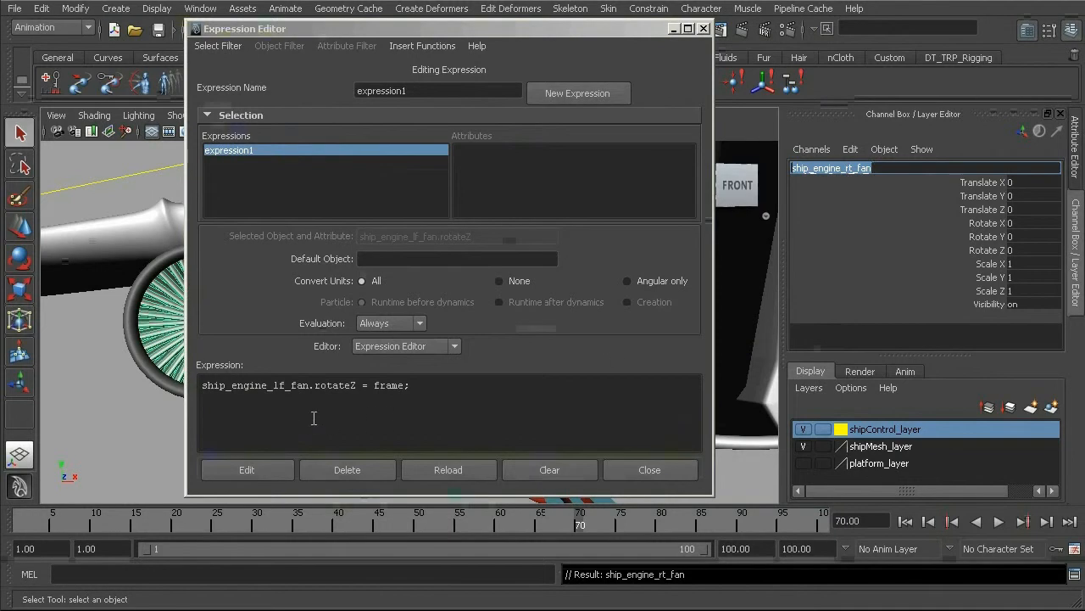
Add a second expression line, "ship_engine_rt_fan.rz = frame;", using the copied name, and apply the edit.
{"action": "left_click", "coordinate": [332, 408]}
{"action": "key", "text": "Return"}
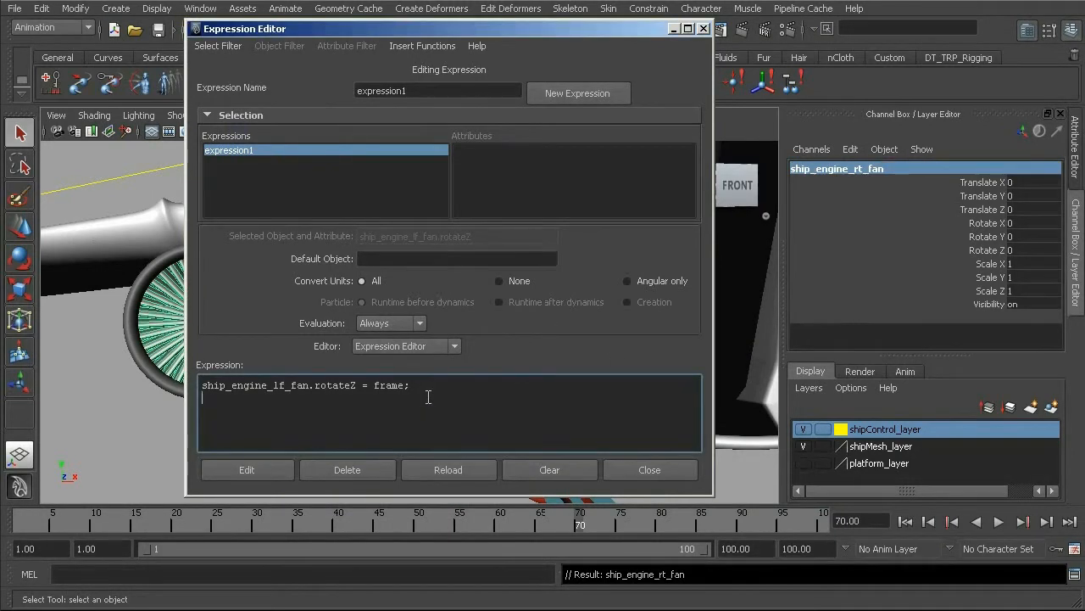
{"action": "key", "text": "ctrl+v"}
{"action": "type", "text": "z = frame"}
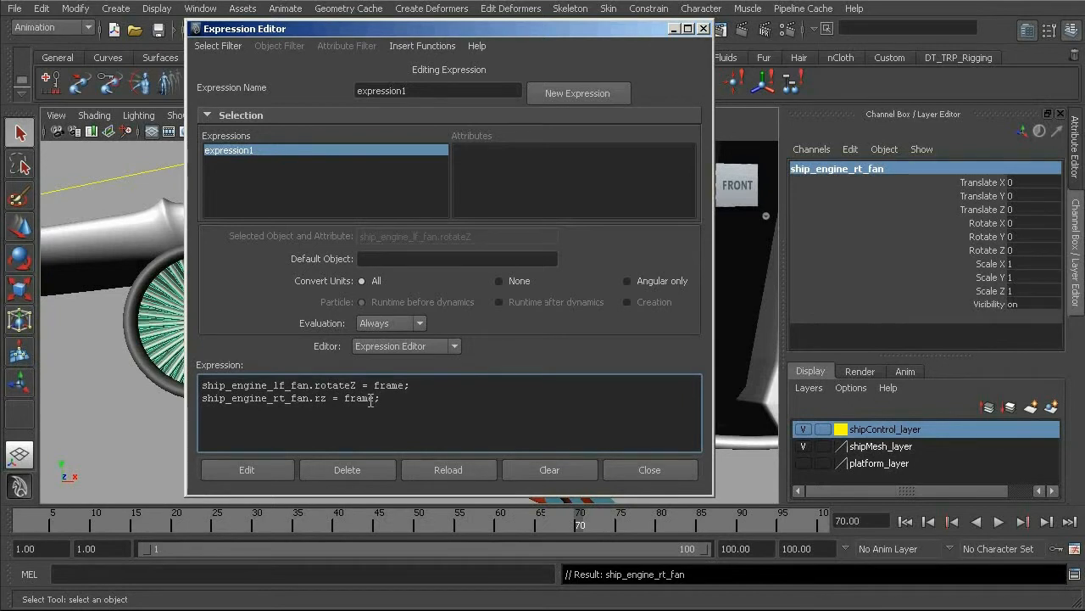
{"action": "left_click_drag", "start_coordinate": [379, 398], "coordinate": [385, 398]}
{"action": "left_click", "coordinate": [243, 471]}
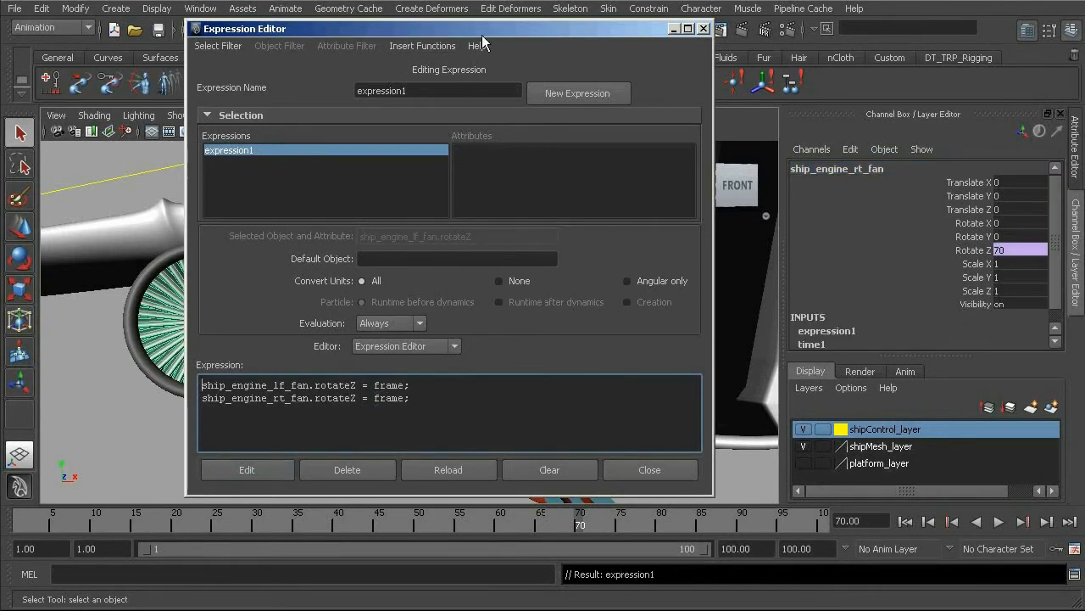
Play the animation to check the right fan's rotation and return to frame 1.
{"action": "left_click_drag", "start_coordinate": [441, 32], "coordinate": [602, 44]}
{"action": "left_click", "coordinate": [48, 517]}
{"action": "key", "text": "alt+v"}
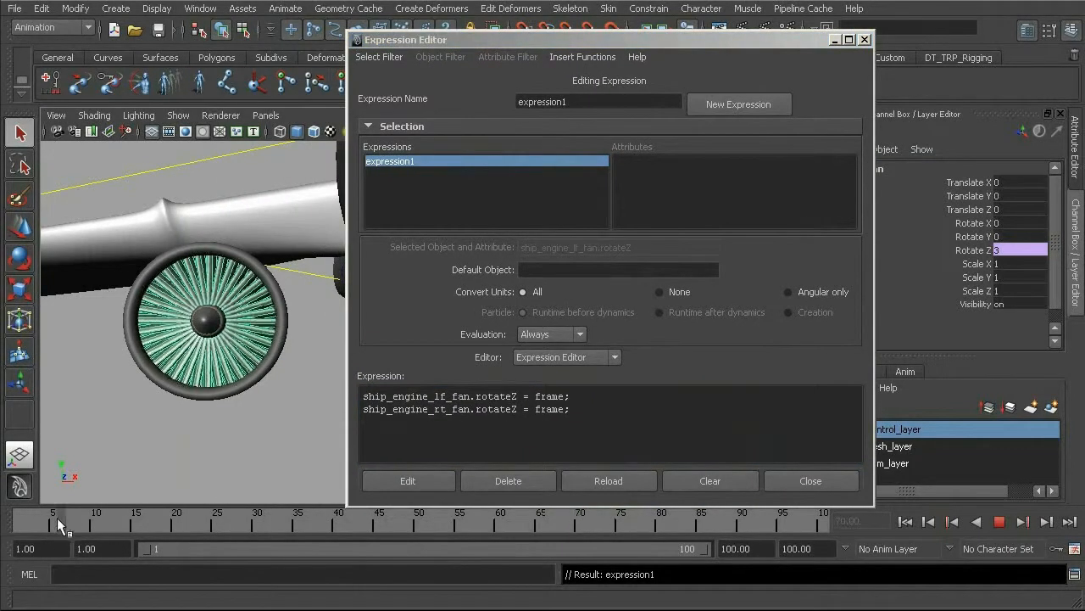
{"action": "left_click", "coordinate": [25, 516]}
Rename the expression turbineFans_expr.
{"action": "left_click", "coordinate": [575, 100]}
{"action": "double_click", "coordinate": [580, 102]}
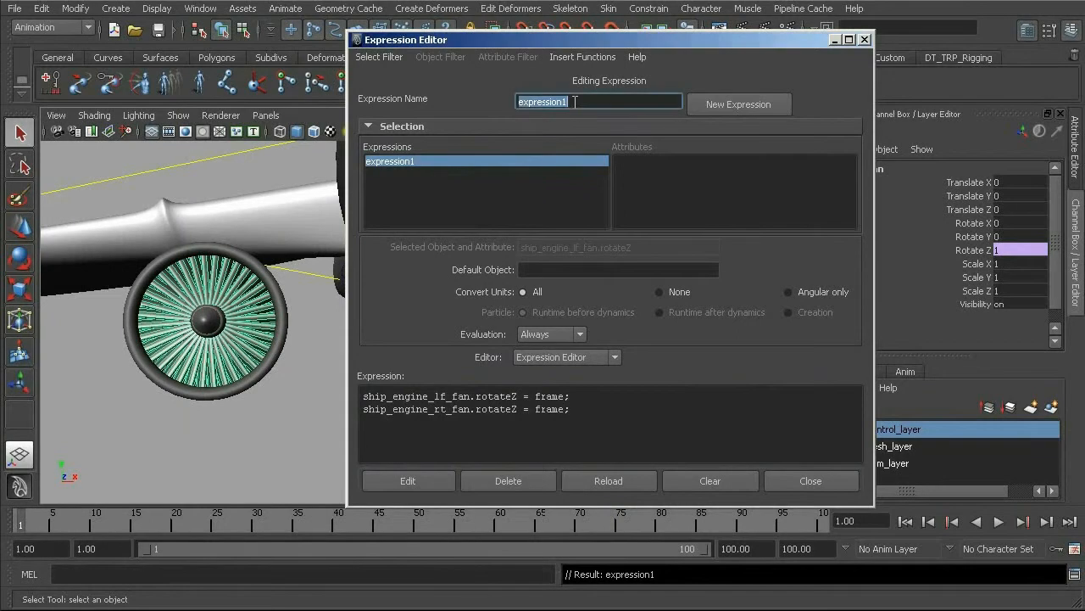
{"action": "left_click_drag", "start_coordinate": [596, 30], "coordinate": [514, 32]}
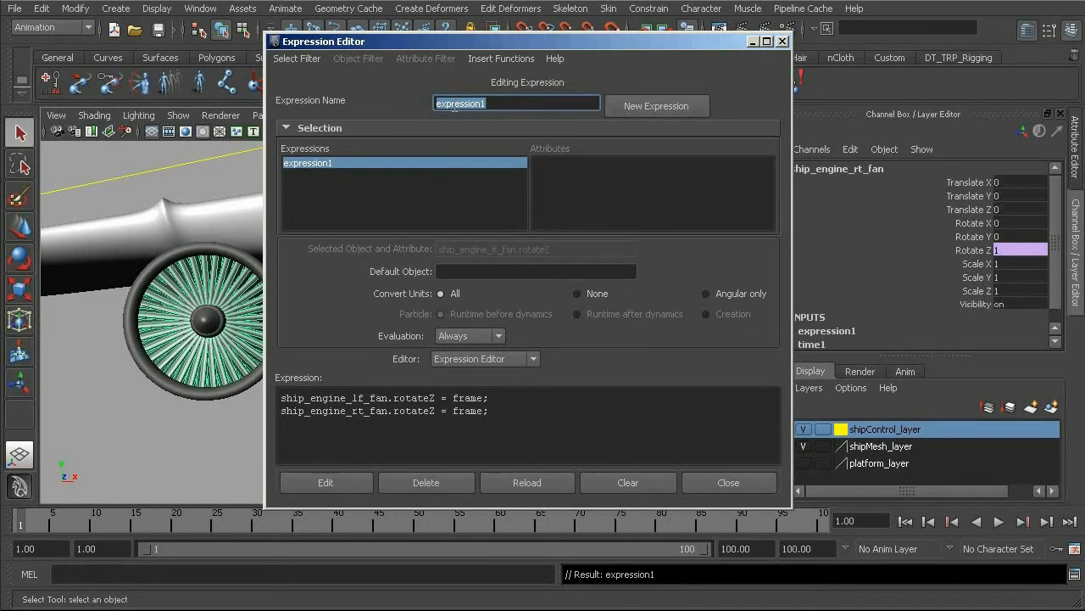
{"action": "type", "text": "turbineFans_expr"}
{"action": "key", "text": "Return"}
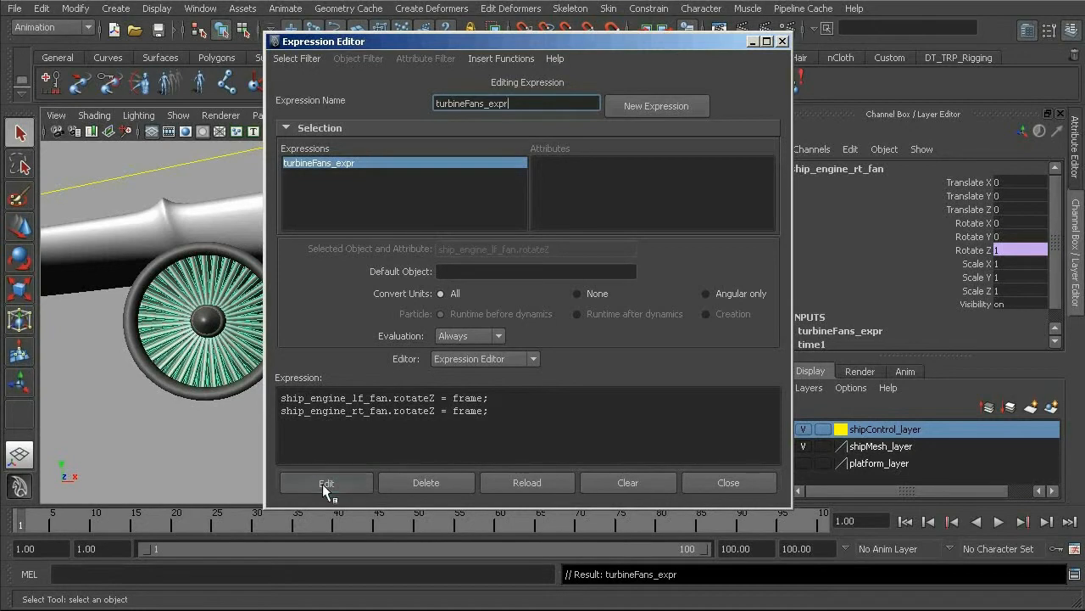
Close the Expression Editor and bring the whole ship with both engine fans into view from the front.
{"action": "left_click", "coordinate": [783, 41]}
{"action": "right_click_drag", "start_coordinate": [475, 290], "coordinate": [424, 315], "text": "alt"}
{"action": "middle_click_drag", "start_coordinate": [475, 307], "coordinate": [410, 302], "text": "alt"}
{"action": "left_click_drag", "start_coordinate": [409, 302], "coordinate": [382, 297], "text": "alt"}
{"action": "right_click_drag", "start_coordinate": [382, 296], "coordinate": [402, 300], "text": "alt"}
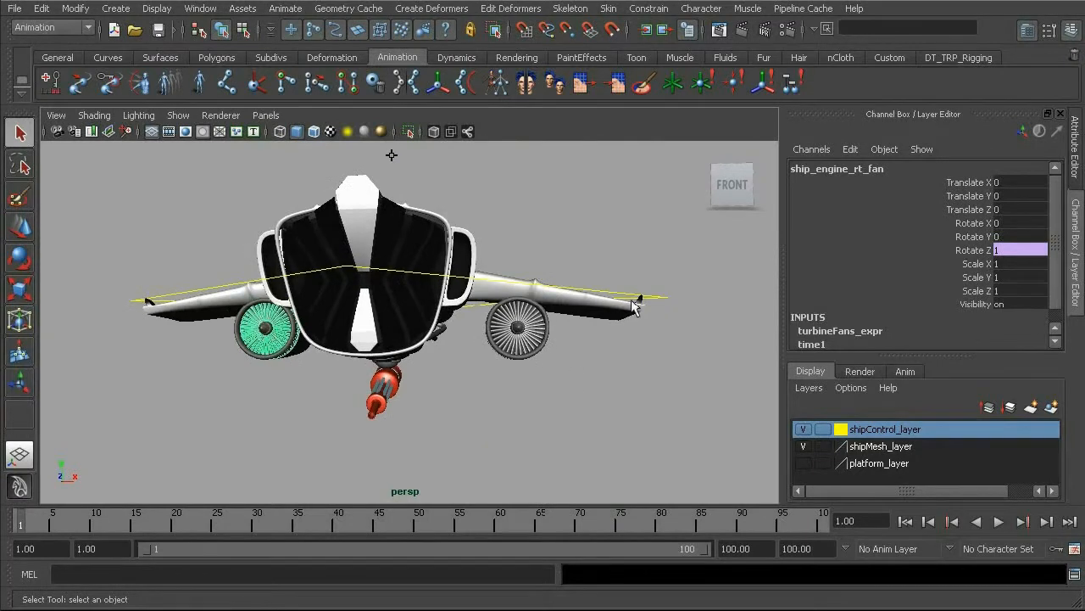